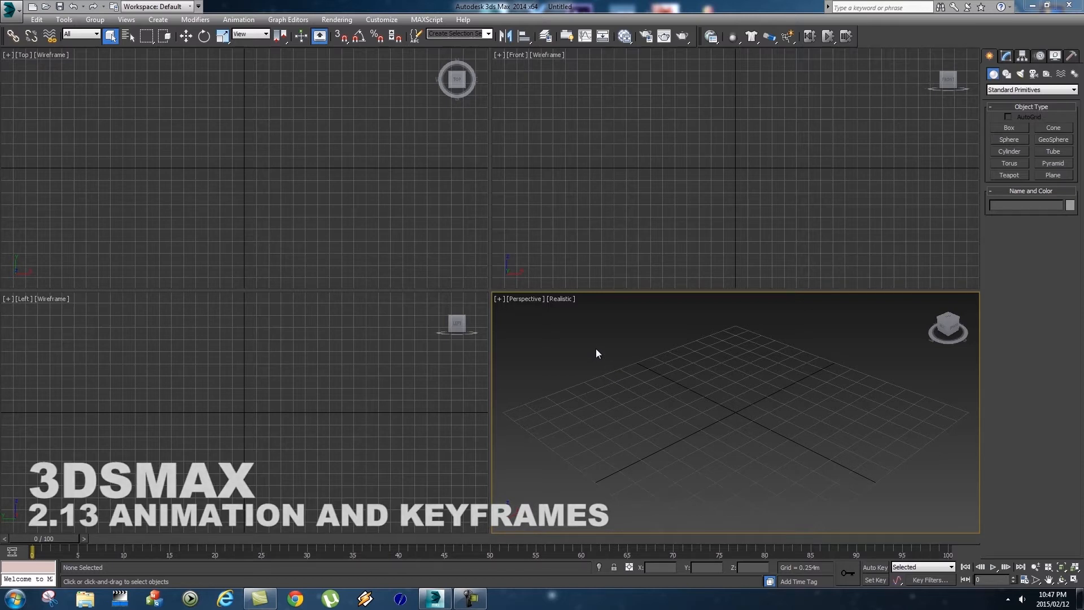
Step: Maximize the Perspective viewport so it fills the whole workspace
click(499, 299)
click(529, 309)
alt+middle_drag(603, 369, 554, 367)
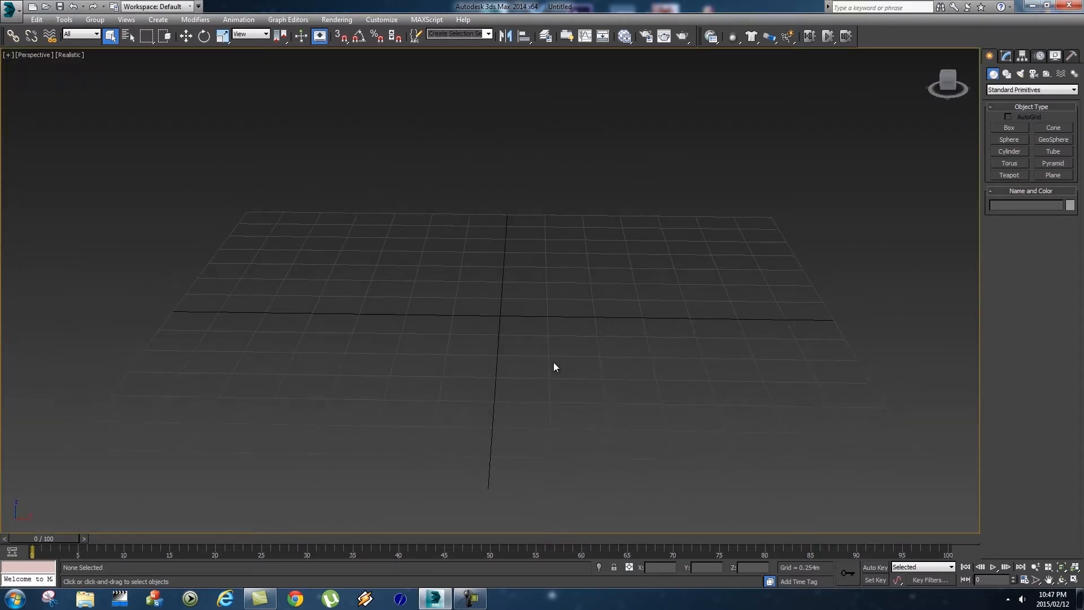
Step: Create a sphere at the negative X edge of the grid and raise it to Z about 0.146 m
click(1008, 140)
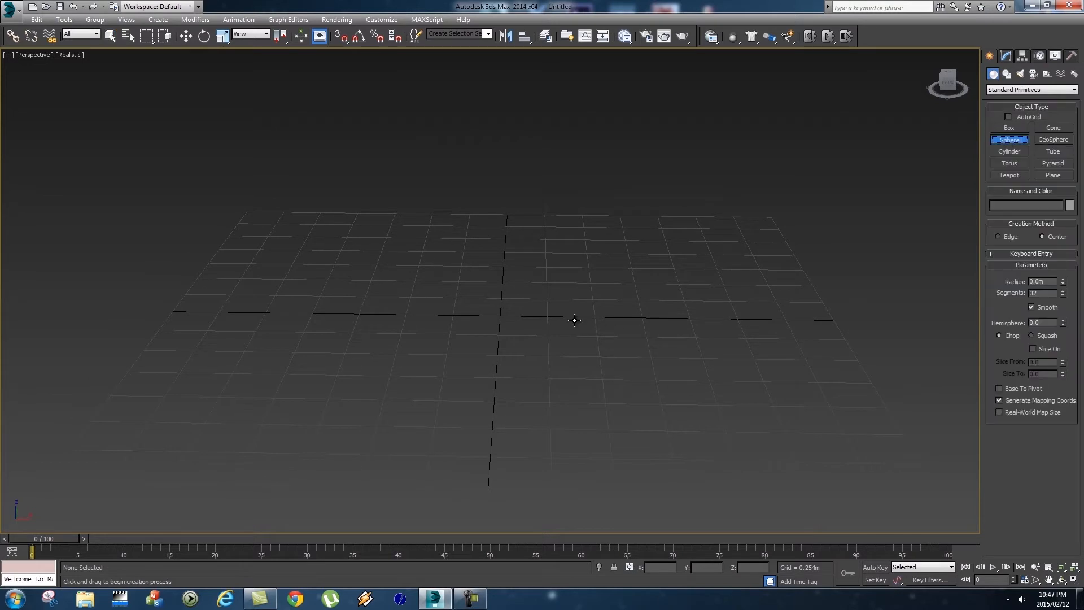
drag(210, 308, 240, 308)
key(w)
drag(191, 268, 191, 243)
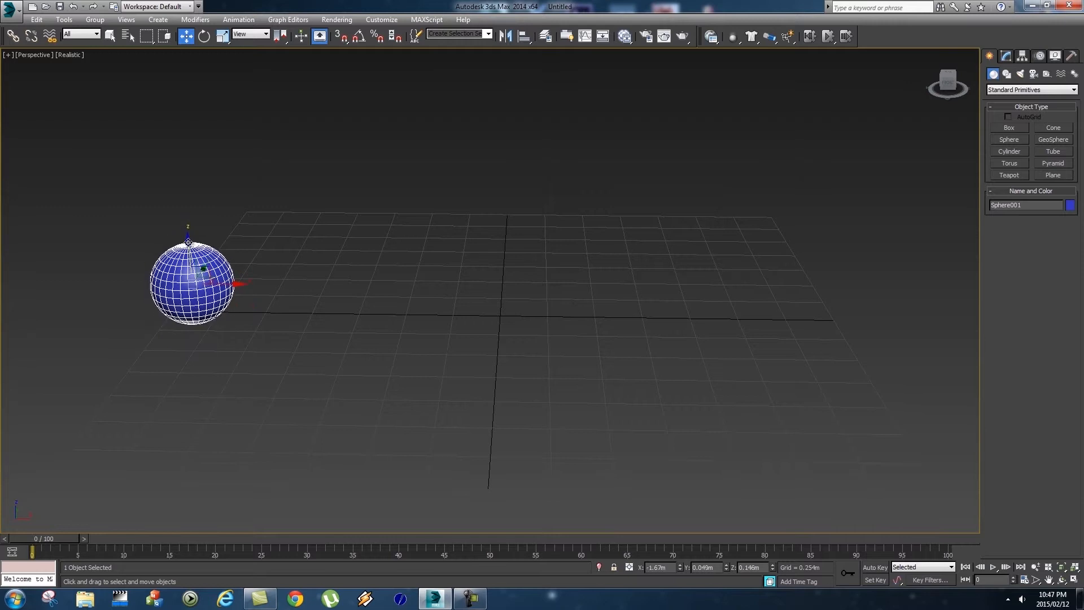
Step: Turn on automatic keyframing at frame 0, go to frame 50 and move the sphere along X to about 1.567 m
alt+middle_drag(300, 310, 330, 467)
drag(51, 538, 36, 520)
key(w)
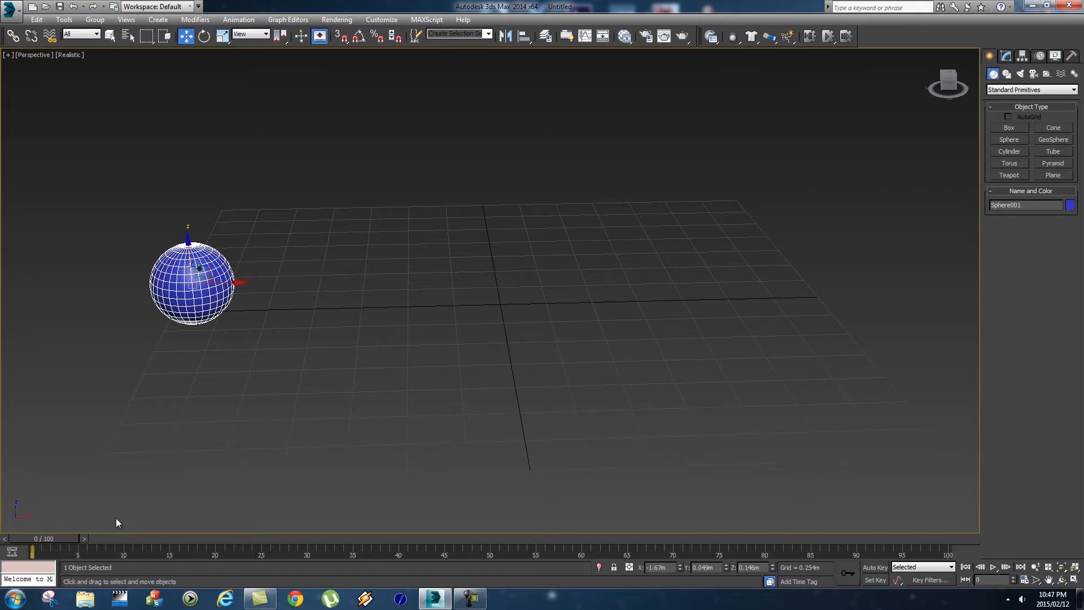
click(874, 566)
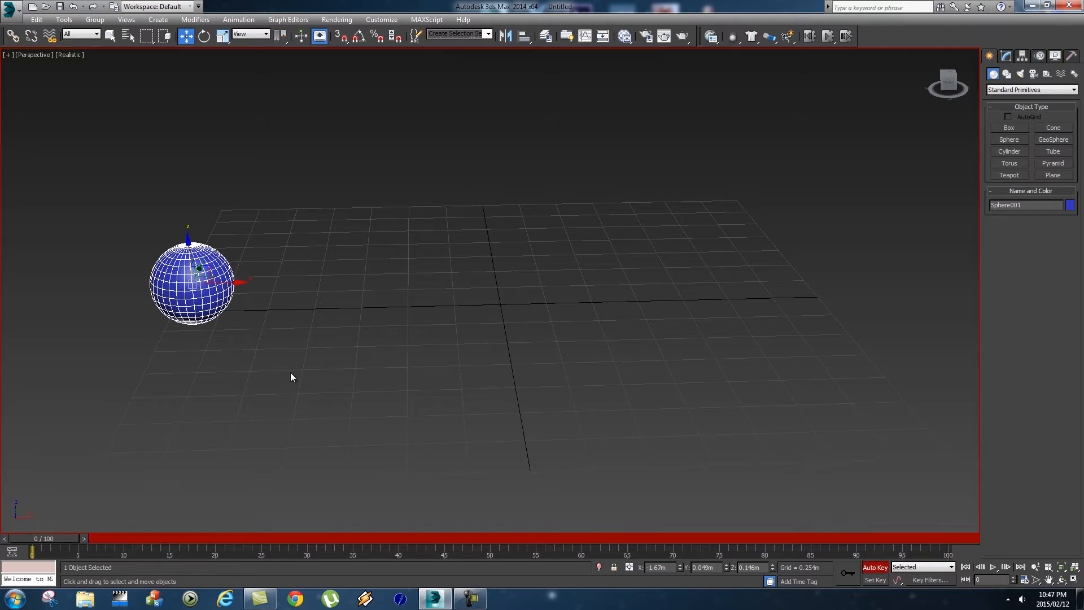
click(844, 574)
drag(50, 541, 482, 552)
key(w)
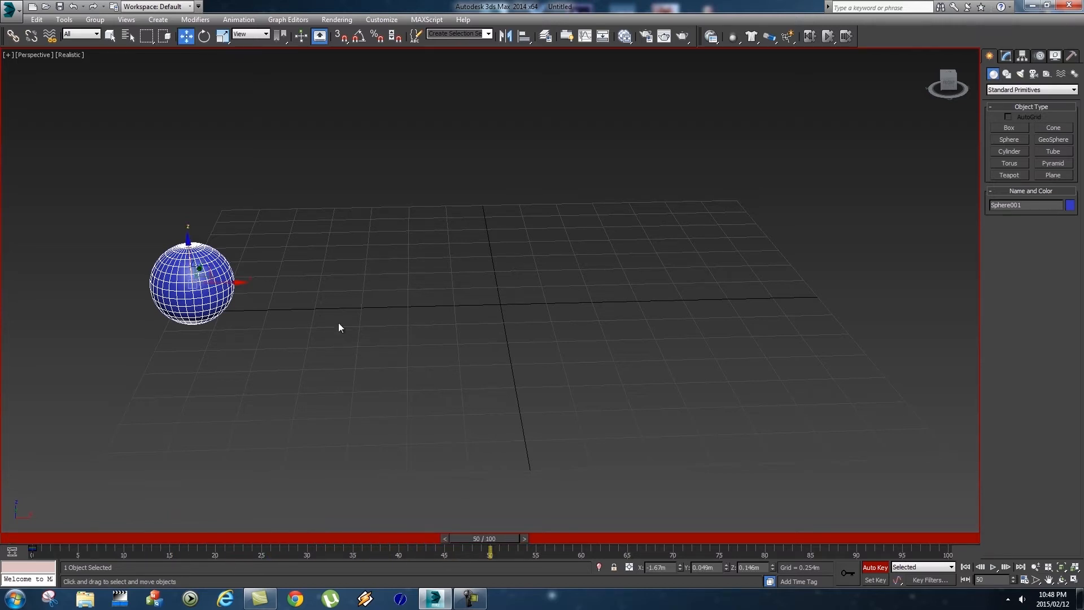
drag(235, 281, 821, 275)
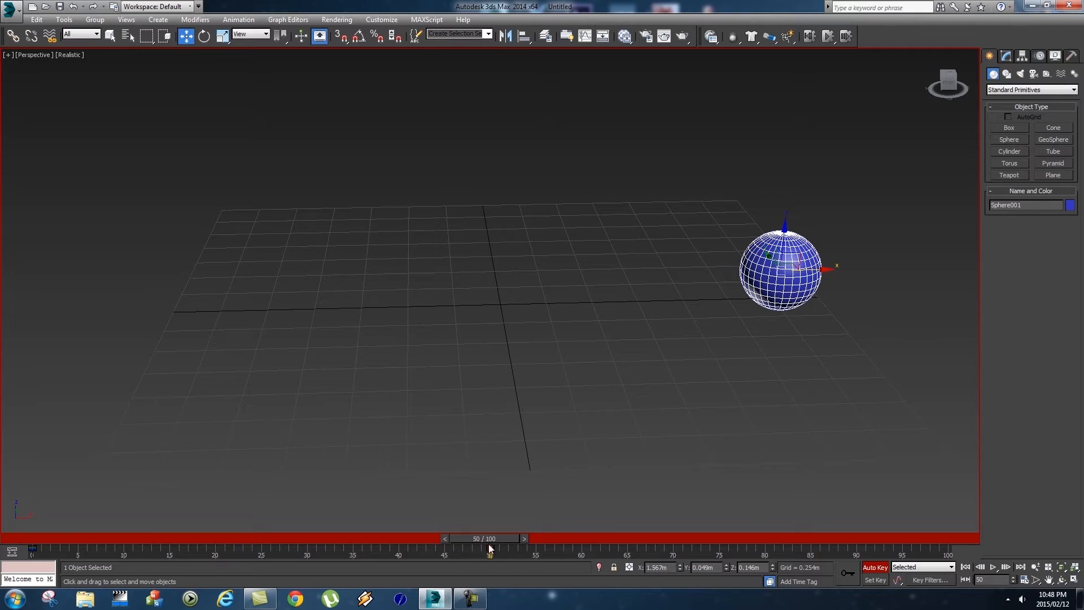
Step: At frame 80, move the sphere across the ground plane to about X 0.045 m, Y 1.45 m
drag(492, 539, 765, 543)
key(w)
alt+middle_drag(590, 336, 605, 374)
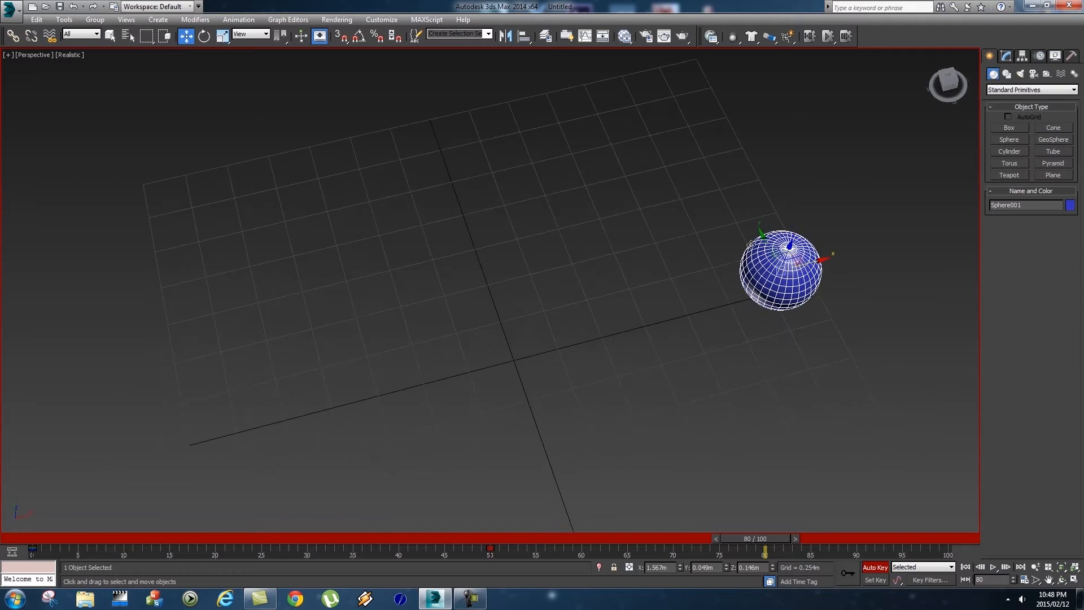
drag(766, 248, 491, 123)
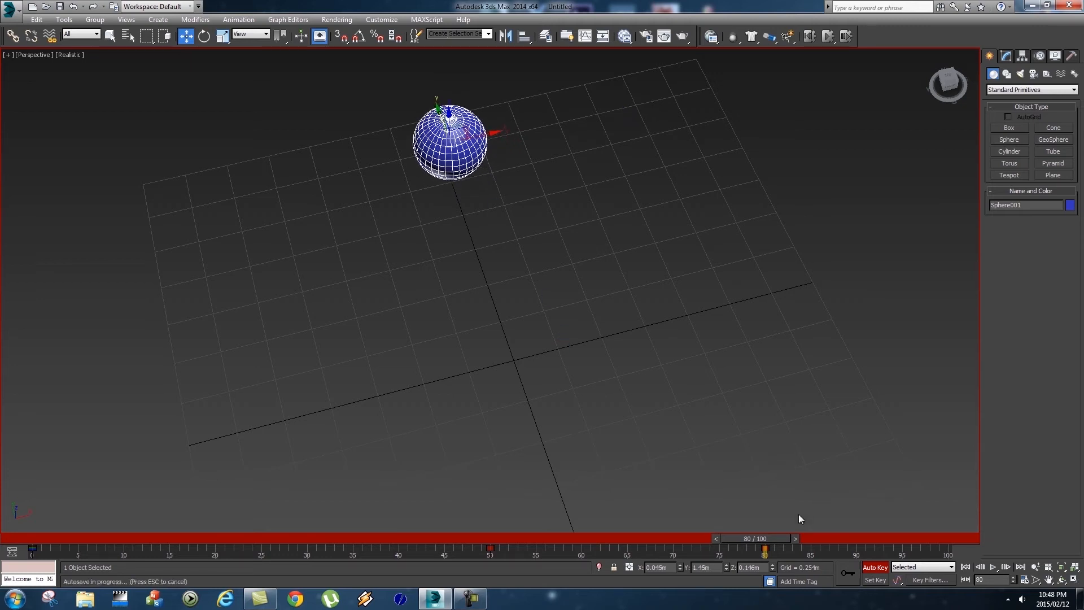
alt+middle_drag(543, 387, 533, 425)
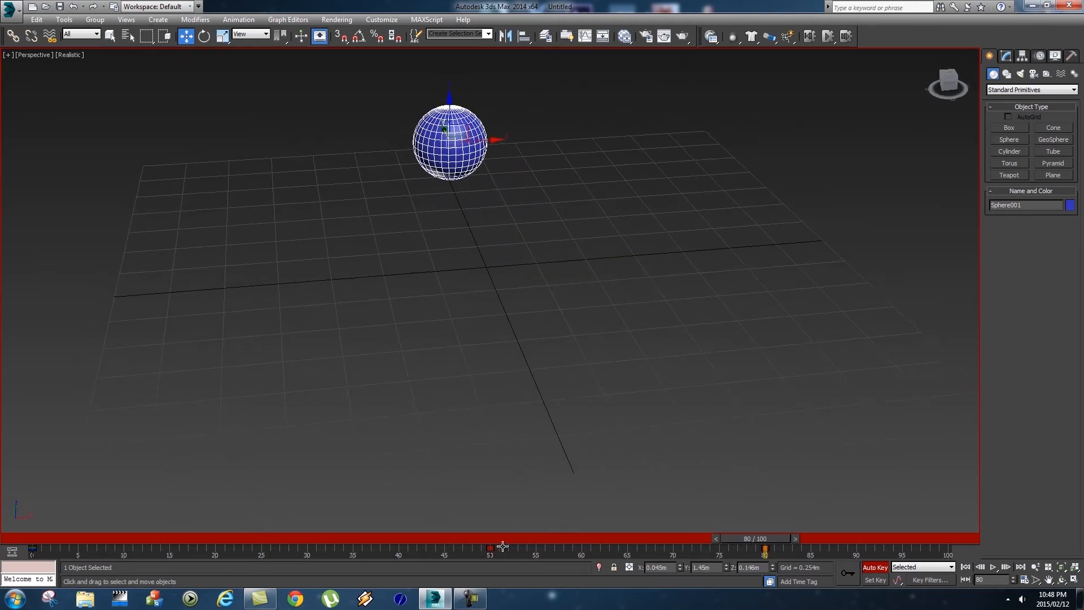
Step: Move the sphere's frame-80 key to frame 100, scrub the timeline to check it and turn off automatic keyframing
drag(771, 536, 947, 547)
key(w)
drag(689, 536, 890, 534)
key(w)
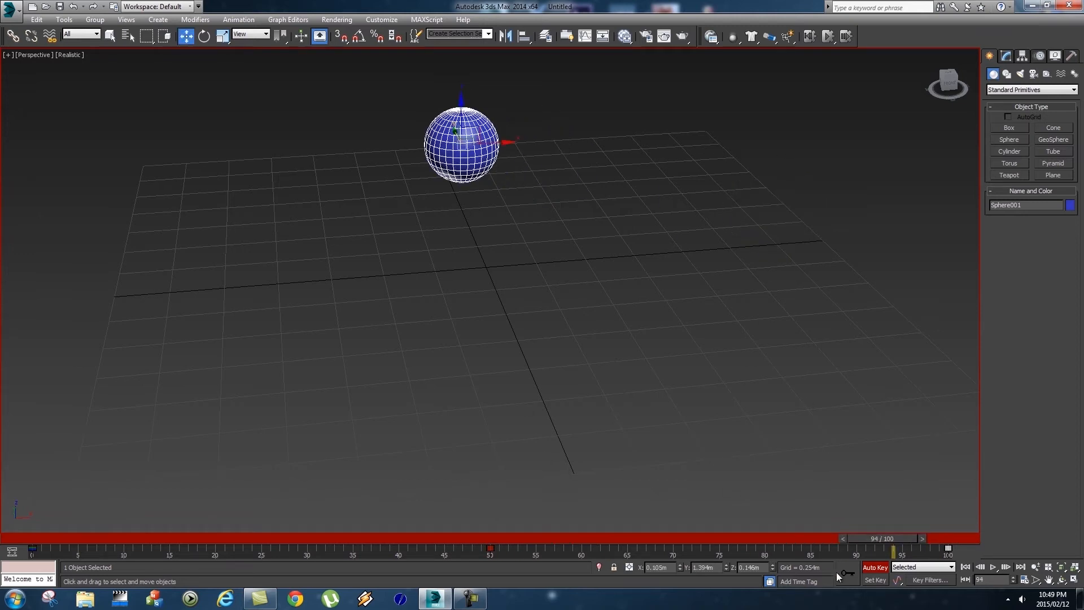
click(875, 567)
Step: Delete the animated sphere from the scene
alt+middle_drag(695, 403, 543, 380)
scroll(538, 384, down, 3)
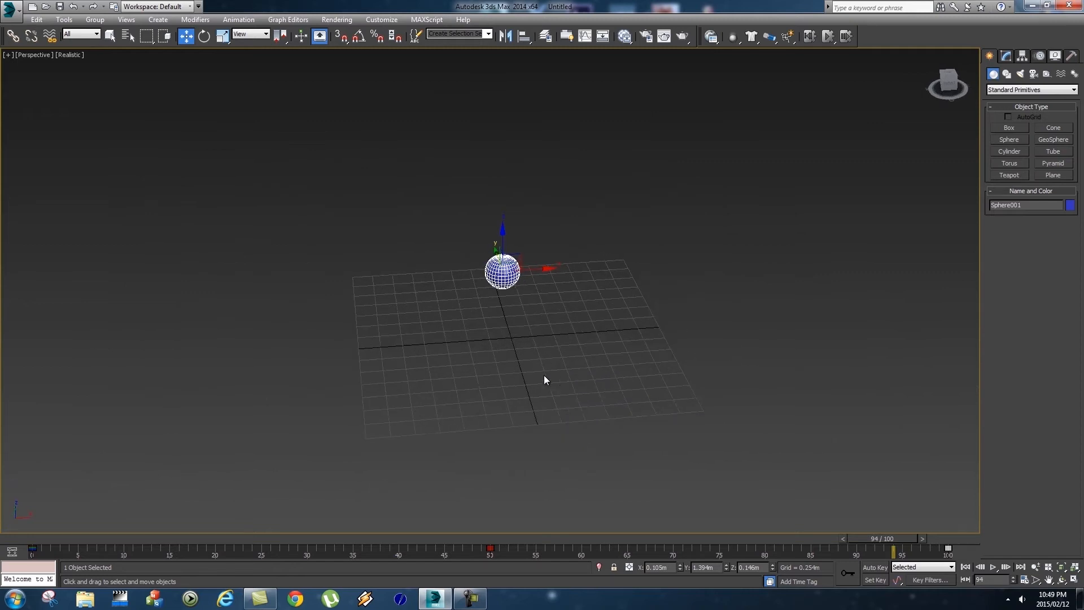
drag(569, 303, 567, 303)
key(Delete)
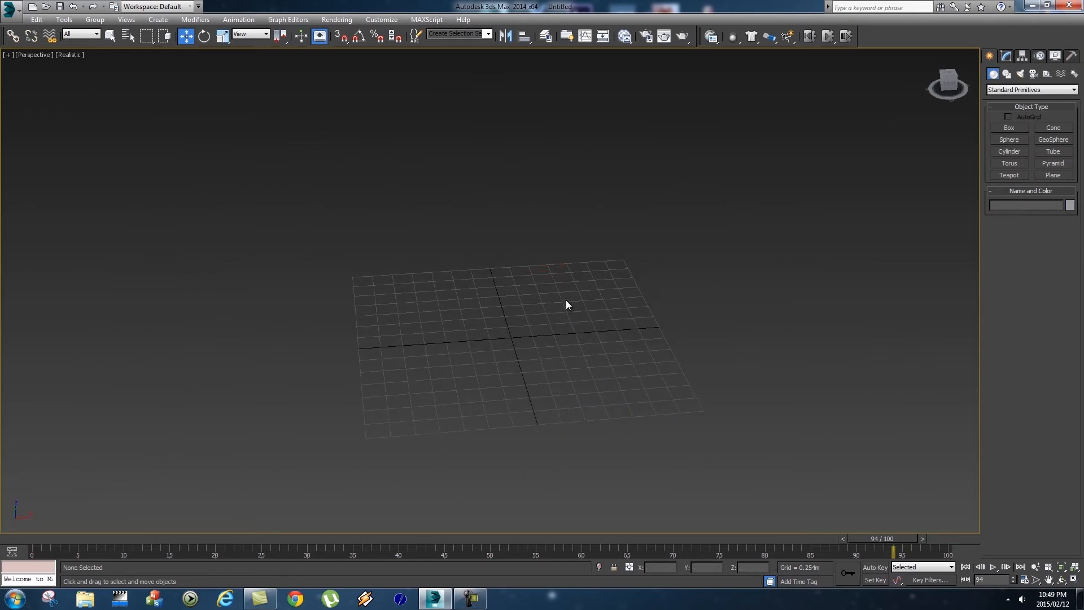
Step: Create a long flat box near the grid's centre, about 0.382 m long, 2.304 m wide and -0.058 m high
alt+middle_drag(486, 318, 556, 352)
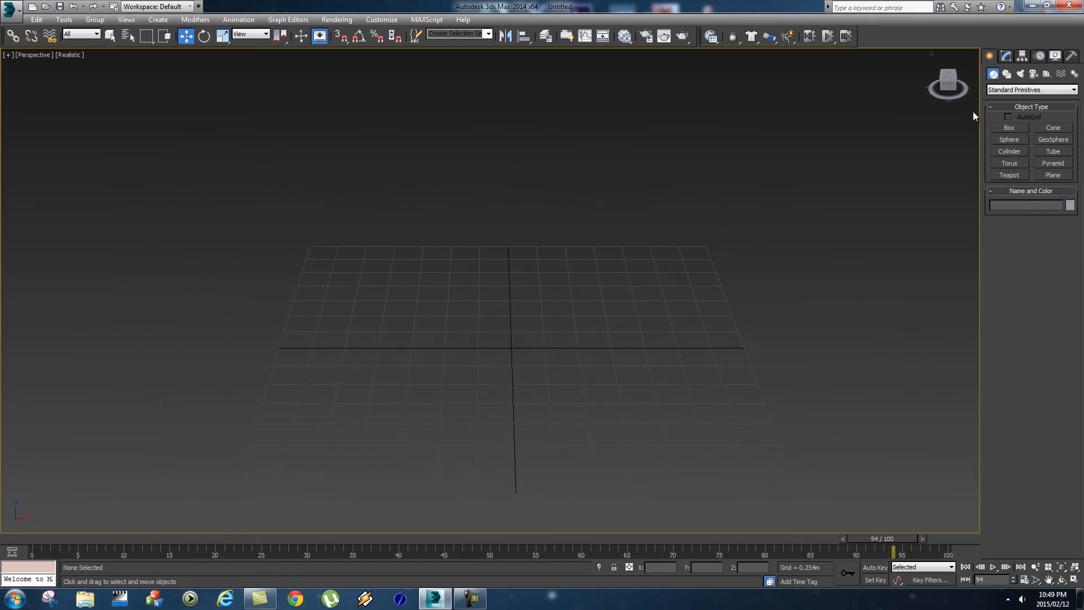
click(1009, 129)
drag(387, 326, 686, 351)
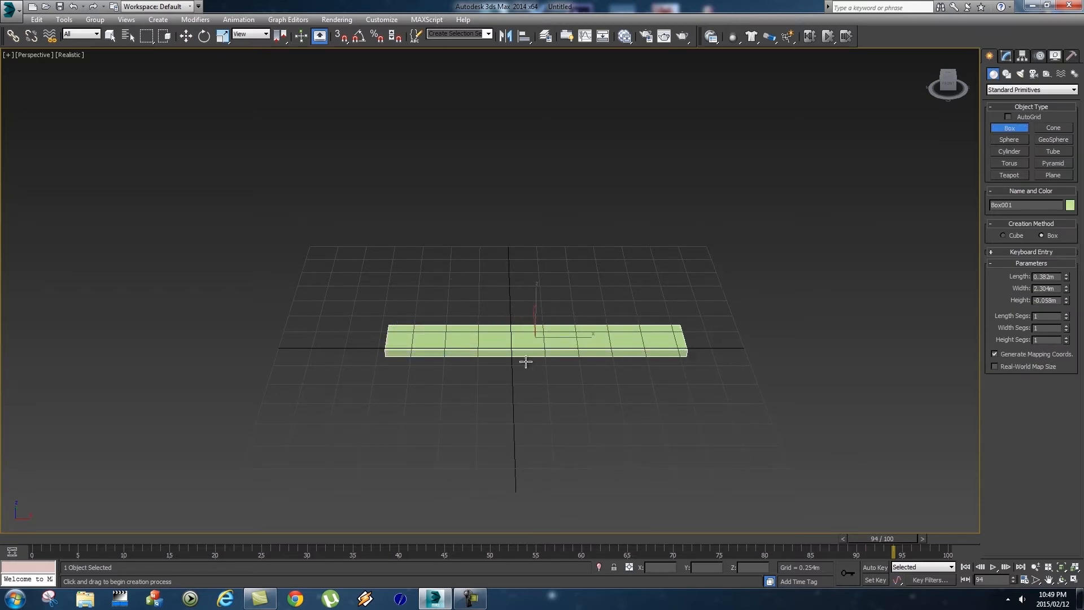
Step: From frame 0, auto-key a rotation of the box about Z at frame 100, ending at about 6.15, and turn automatic keyframing off
drag(887, 539, 190, 541)
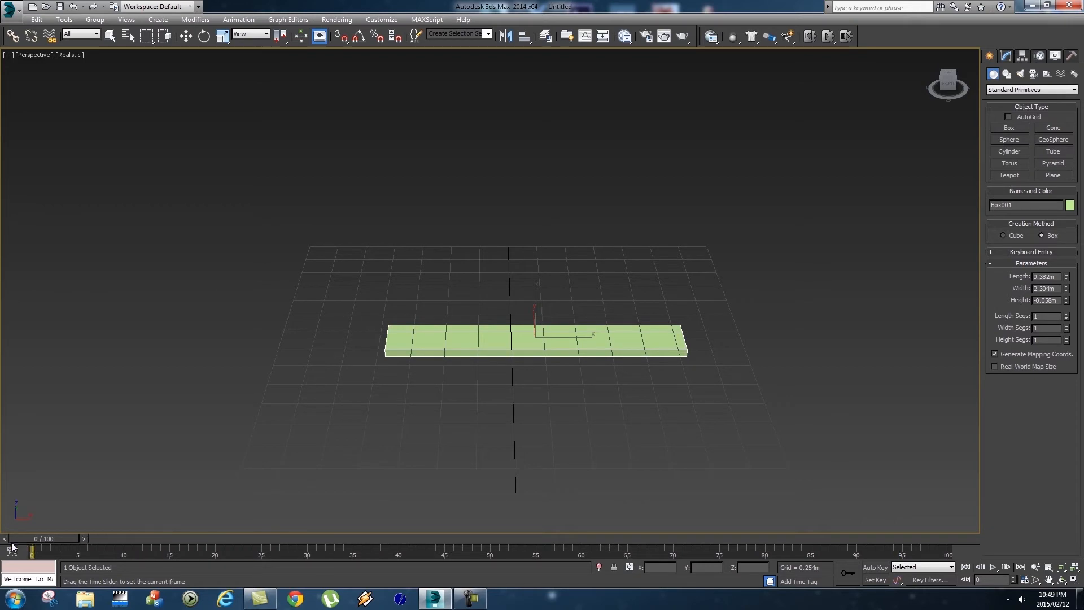
click(204, 36)
drag(555, 363, 641, 352)
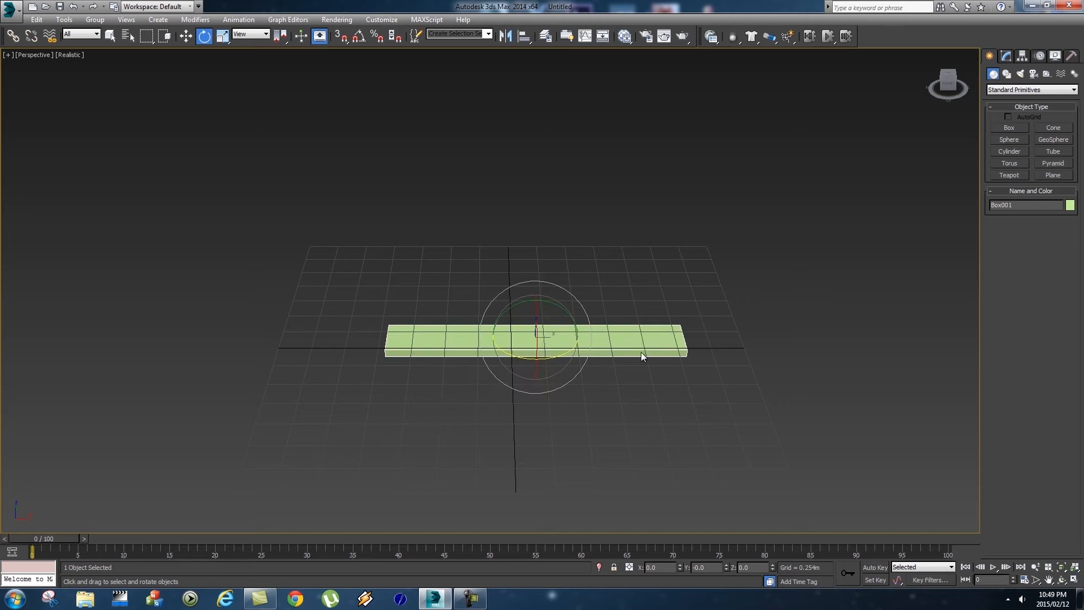
click(875, 566)
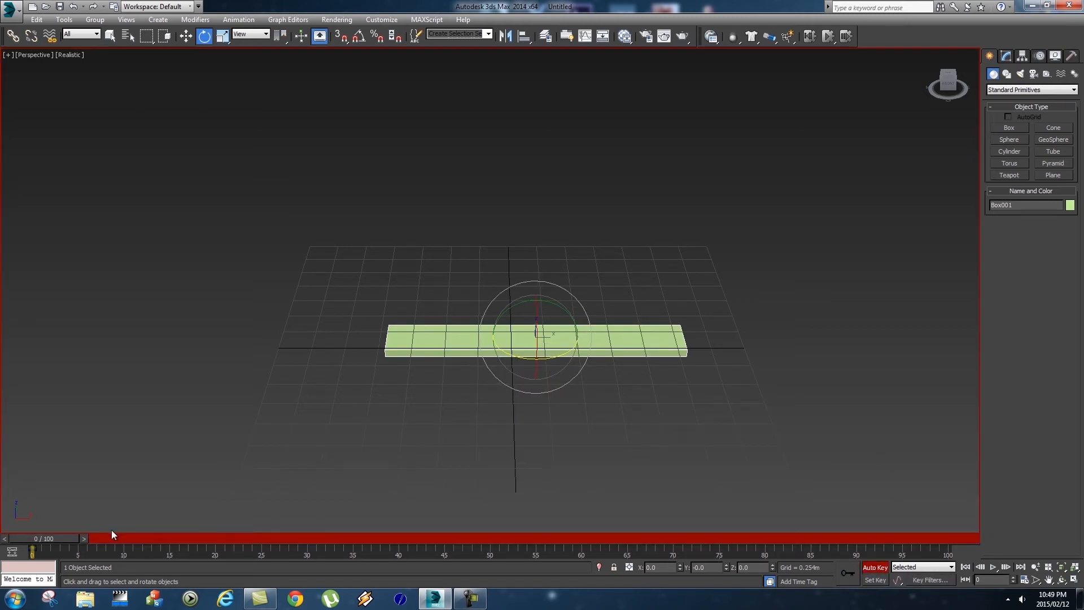
drag(52, 540, 972, 530)
key(e)
drag(509, 354, 790, 401)
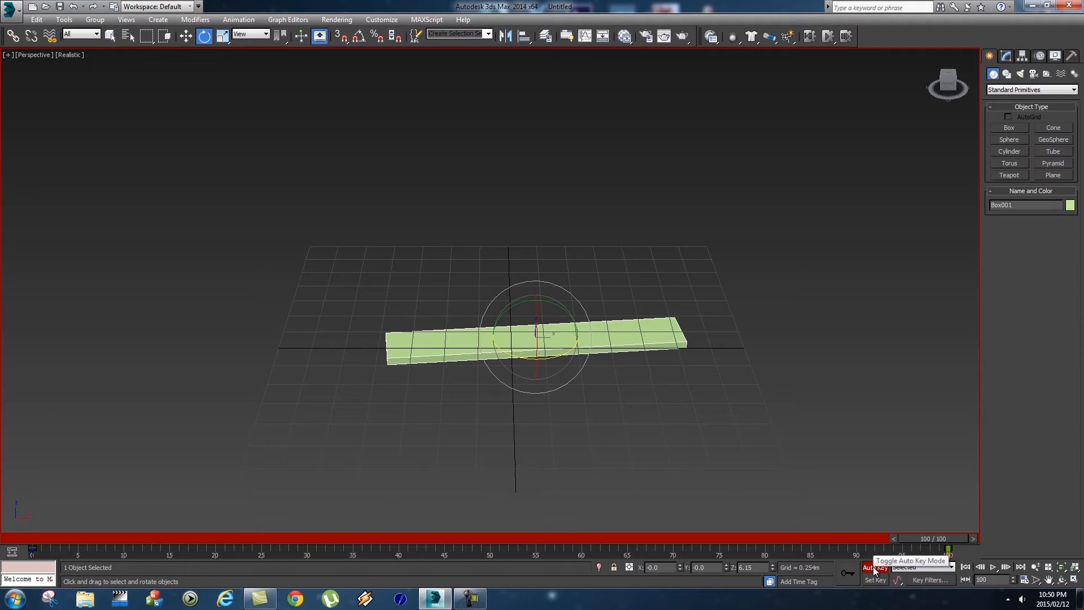
click(872, 567)
Step: Play the box's rotation animation from frame 0 and inspect it from different angles
drag(935, 536, 48, 537)
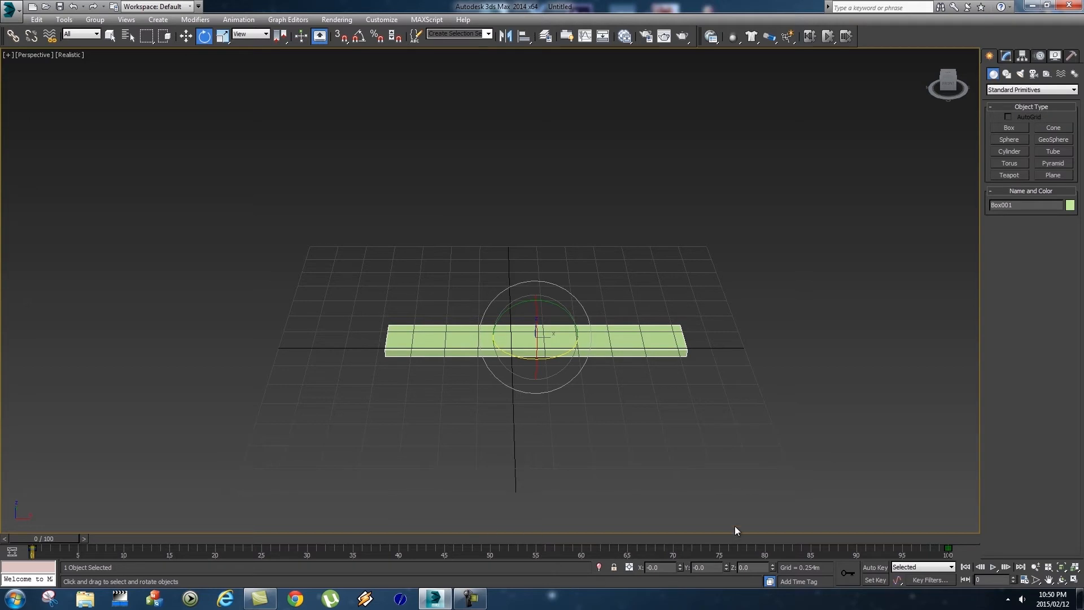
click(993, 567)
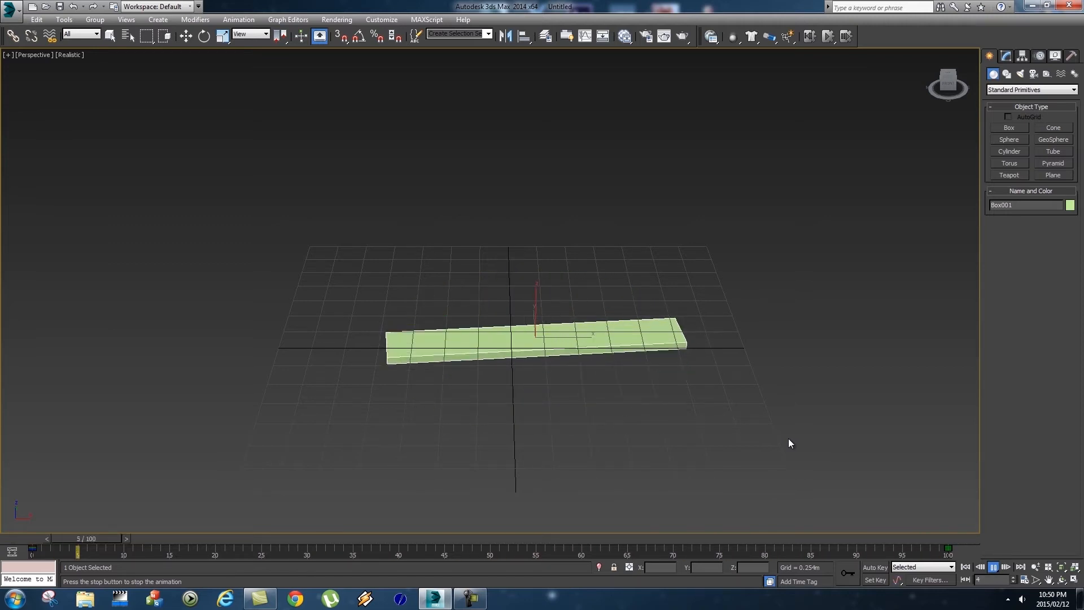
alt+middle_drag(728, 367, 590, 328)
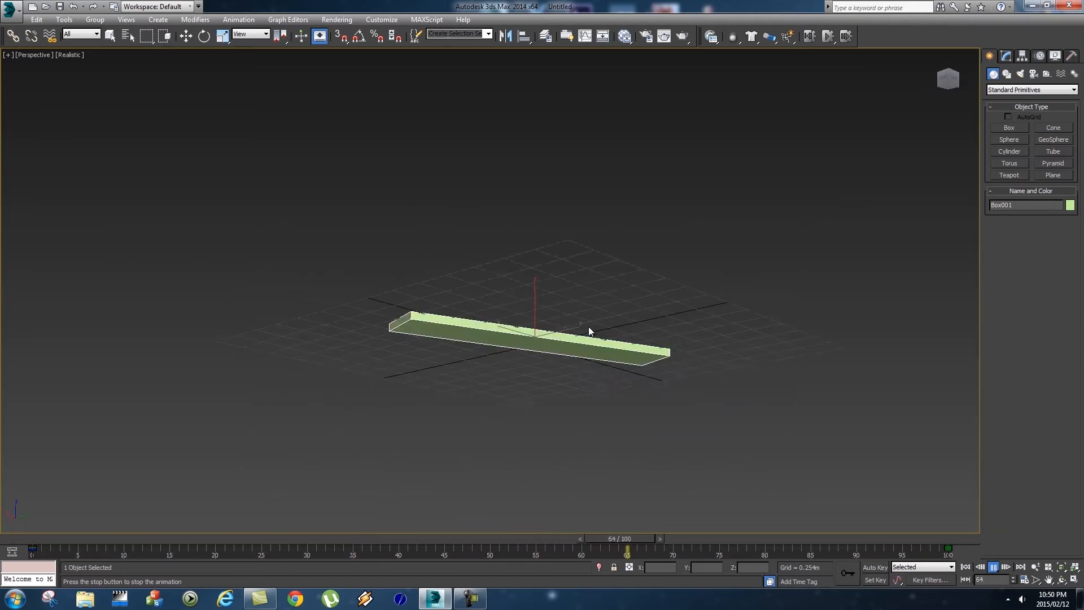
alt+middle_drag(603, 371, 649, 395)
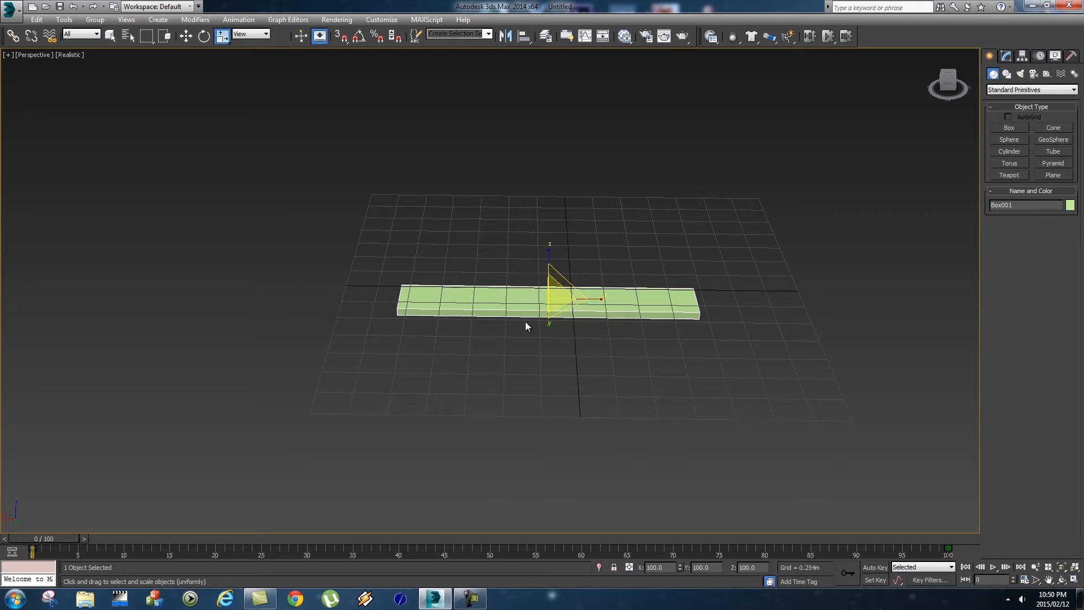
Step: Turn on automatic keyframing and uniformly scale the box down to about 30.8 percent at frame 0
alt+middle_drag(686, 425, 535, 473)
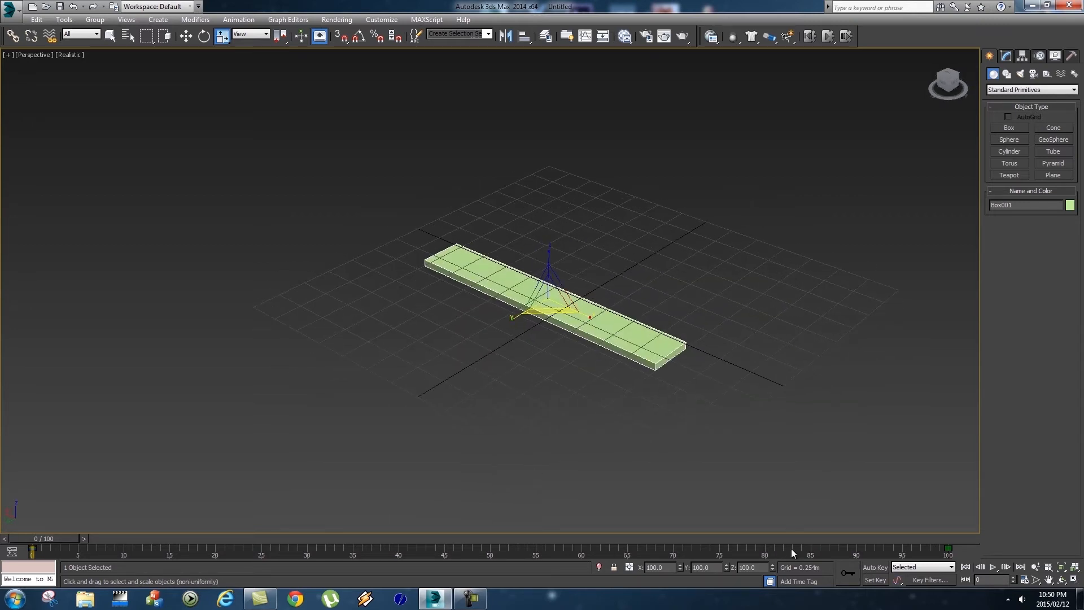
click(875, 567)
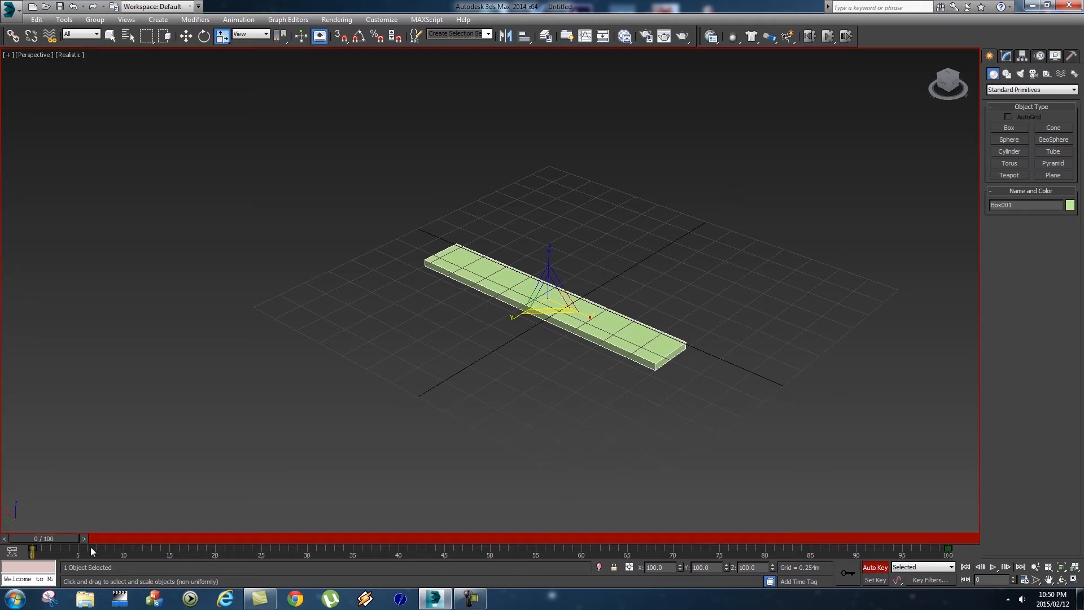
drag(56, 536, 32, 536)
drag(548, 297, 425, 422)
Step: At frame 50, scale the box up uniformly to add a second scale key
drag(56, 538, 506, 534)
drag(544, 285, 756, 175)
key(r)
Step: At frame 100, scale the box down uniformly to about 46.3 percent, and turn off automatic keyframing
drag(476, 539, 934, 534)
key(r)
drag(550, 287, 772, 431)
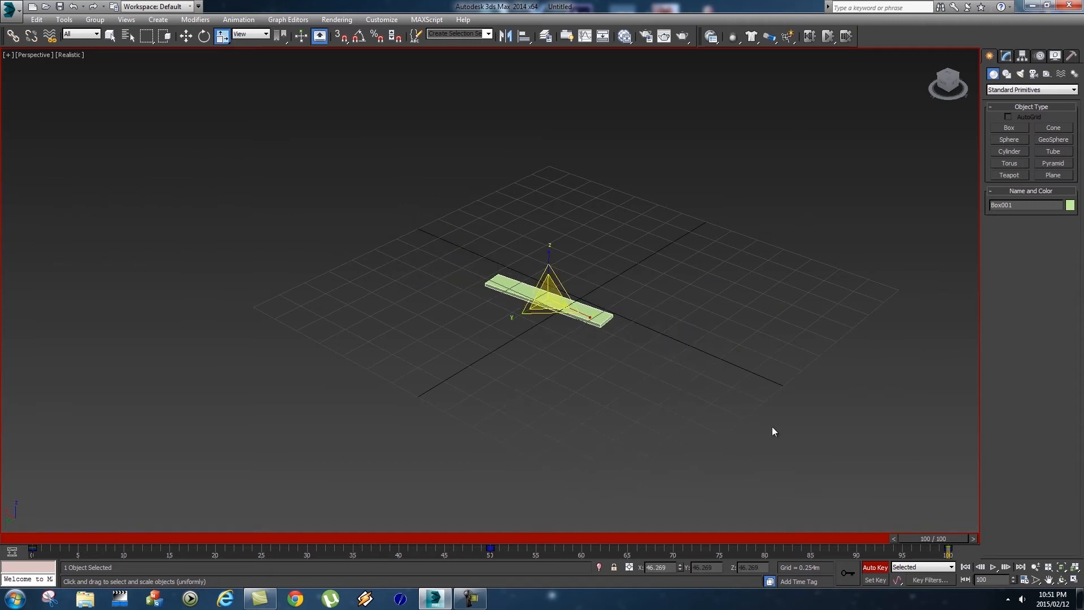
click(875, 567)
Step: Play the box's scale animation from the start, and return the timeline to frame 0
drag(933, 538, 34, 545)
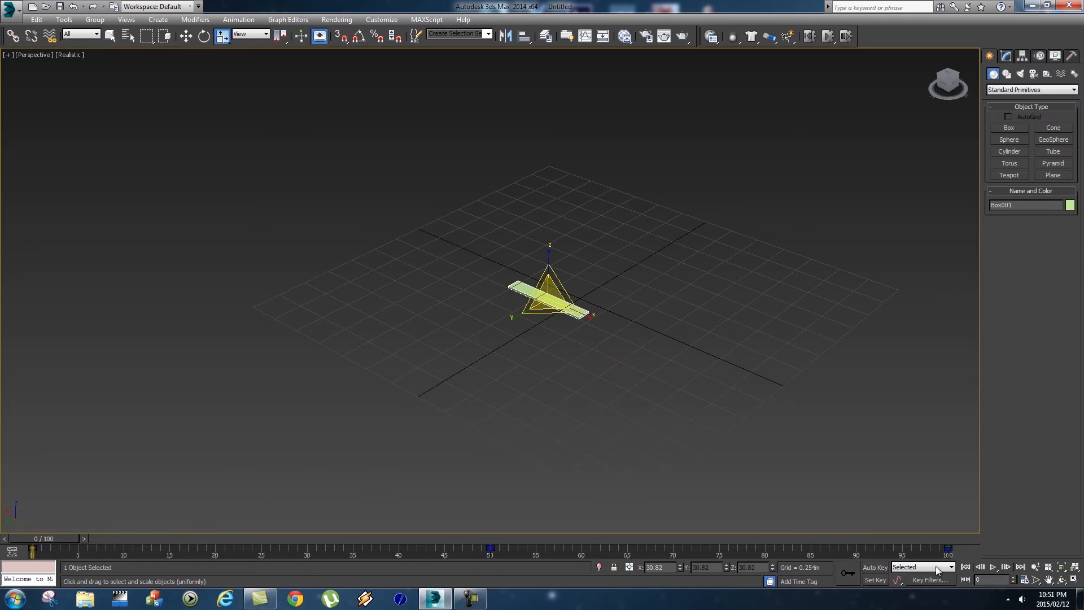
click(992, 566)
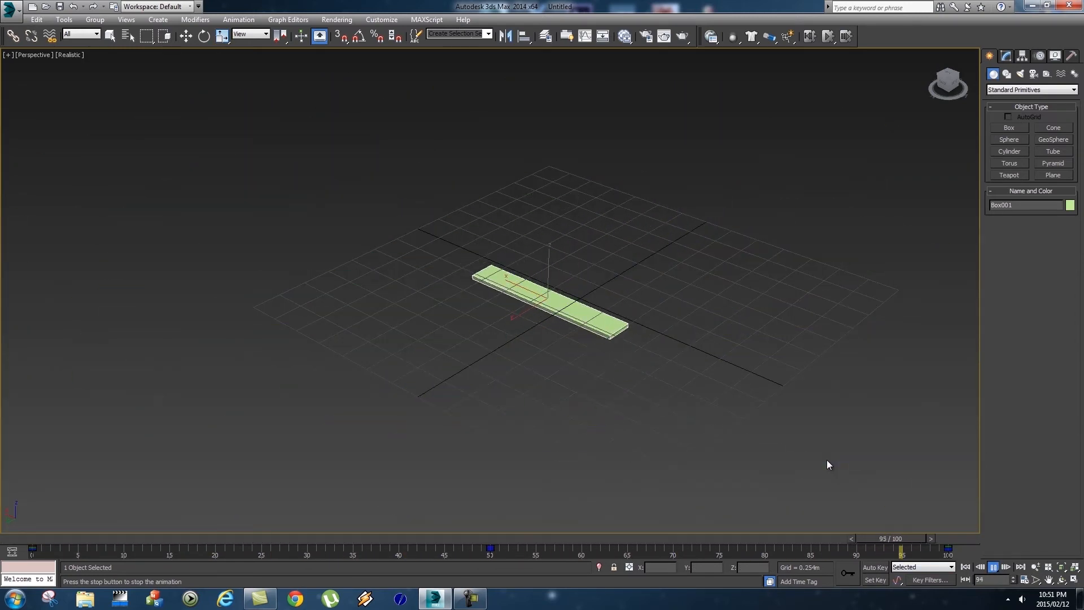
click(25, 538)
mouse_move(25, 539)
mouse_down()
mouse_move(901, 527)
mouse_move(28, 529)
mouse_up()
key(r)
Step: Assign V-Ray Adv 3.00.03 as the renderer in the render setup and close the dialog
alt+middle_drag(653, 348, 627, 370)
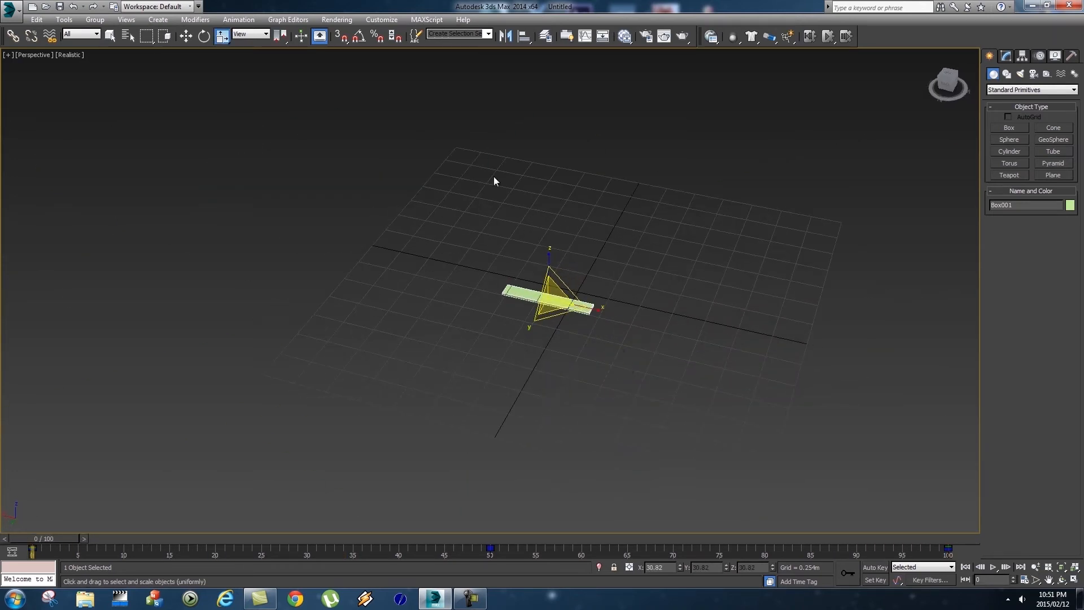
click(336, 20)
click(351, 45)
scroll(690, 246, down, 10)
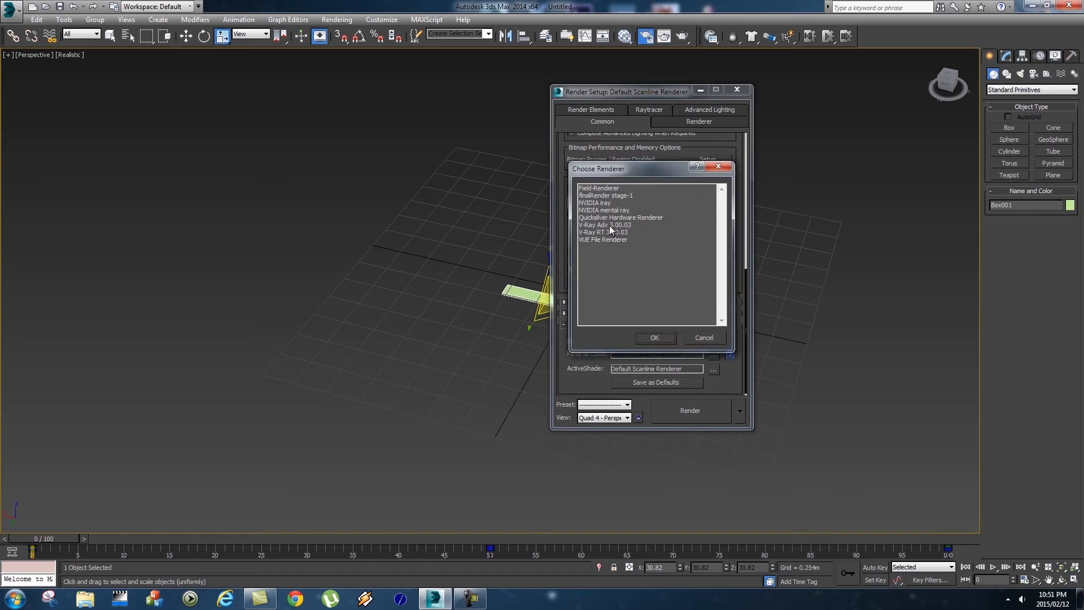
double_click(609, 225)
click(733, 91)
Step: Open the Slate Material Editor and add a VRayMtl material node to the view
key(m)
right_click(228, 192)
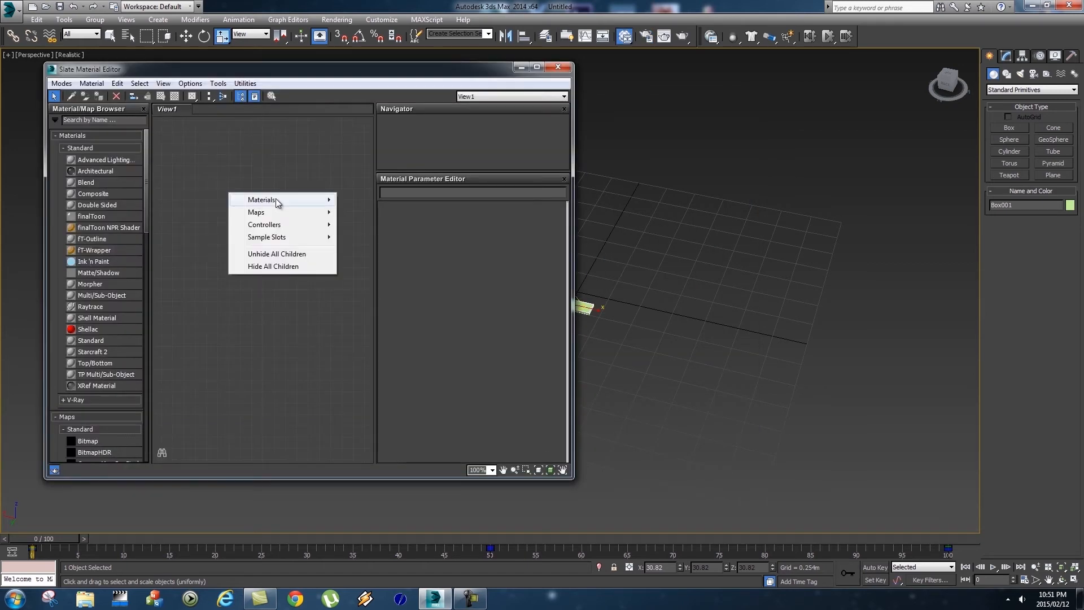
mouse_move(276, 199)
mouse_move(360, 213)
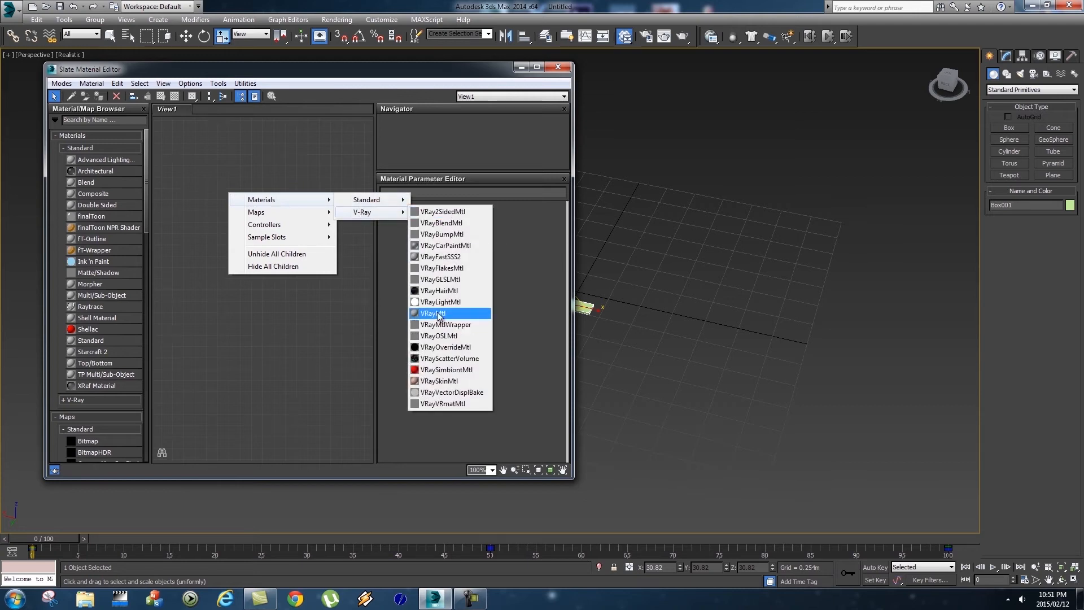
click(430, 313)
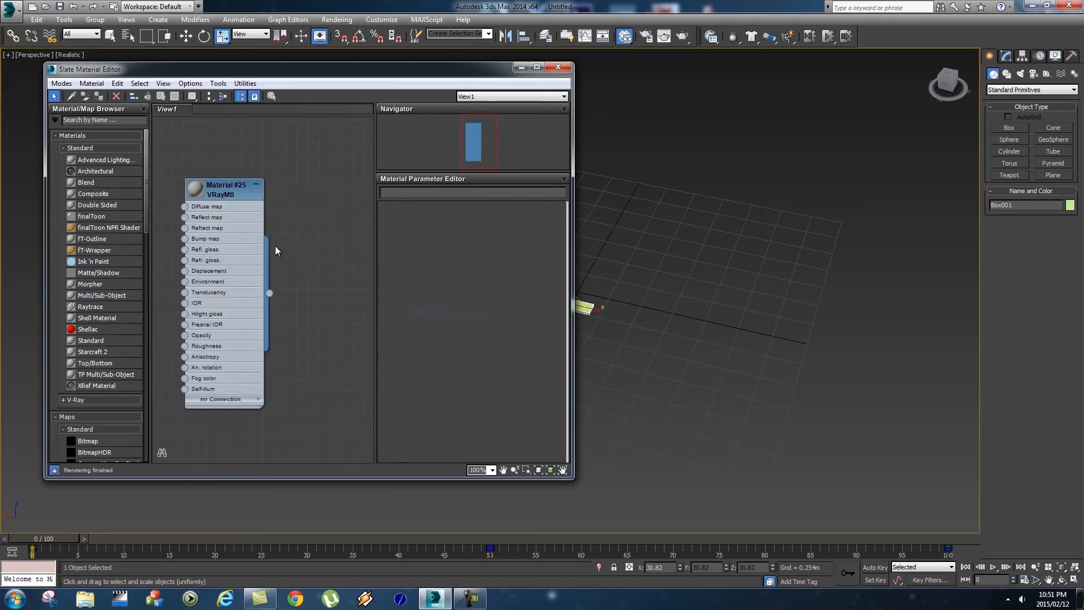
Step: Collapse the VRayMtl node's map slots, enlarge its preview and open the material's parameters
click(257, 186)
double_click(201, 194)
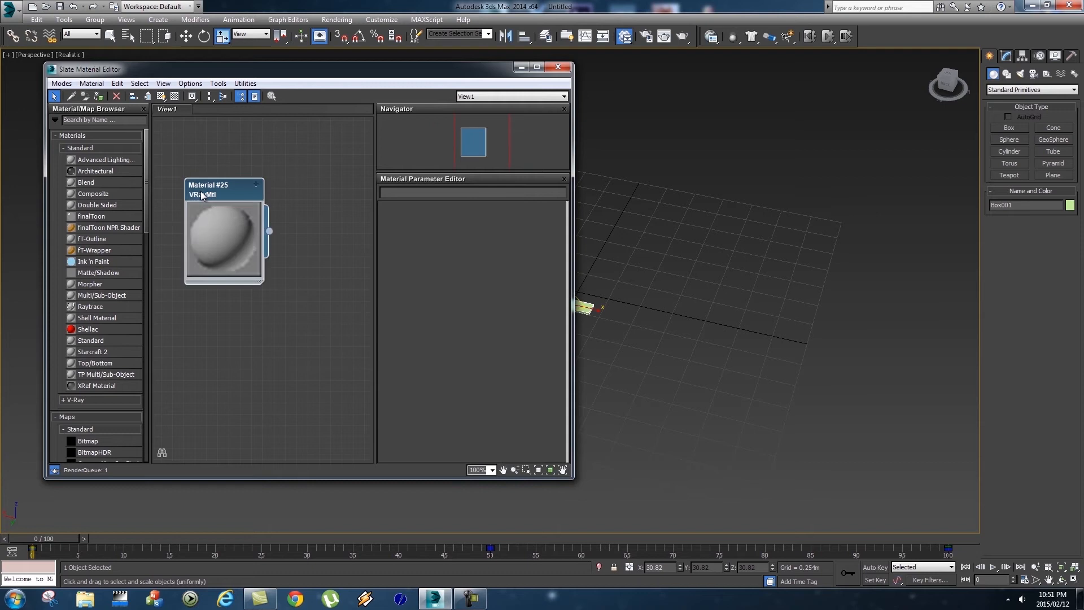
double_click(232, 195)
drag(230, 187, 240, 176)
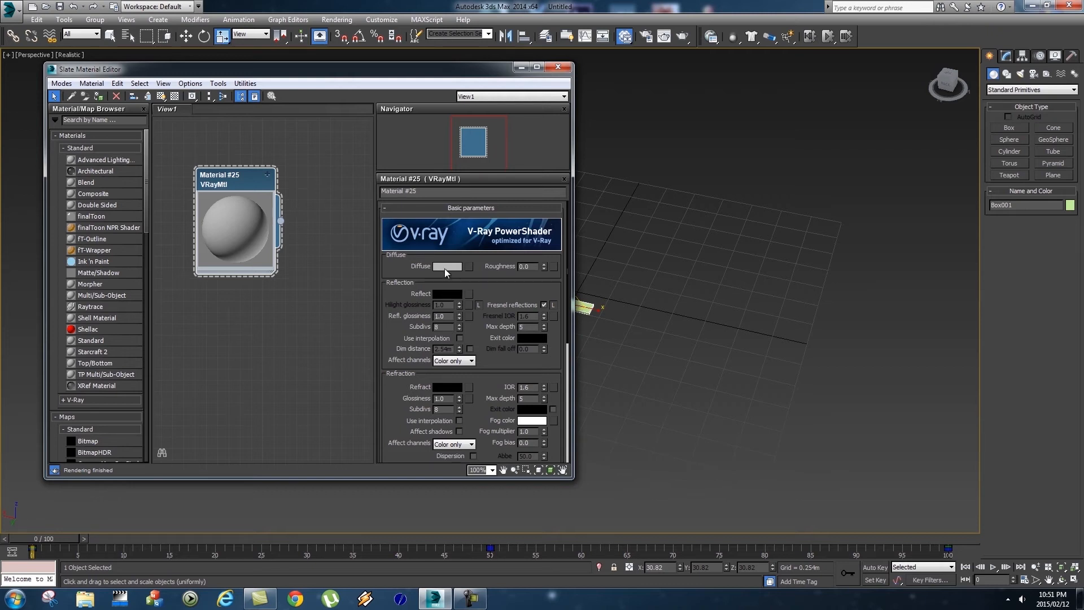
Step: Set the VRayMtl material's diffuse colour to pure red
click(445, 266)
drag(226, 73, 228, 99)
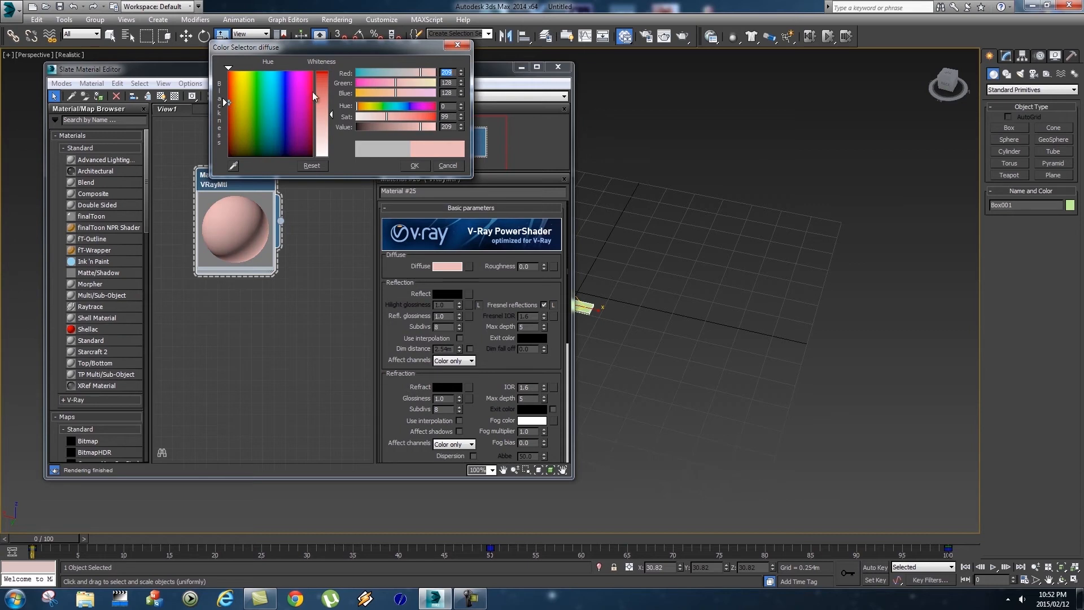
drag(323, 95, 322, 72)
click(416, 165)
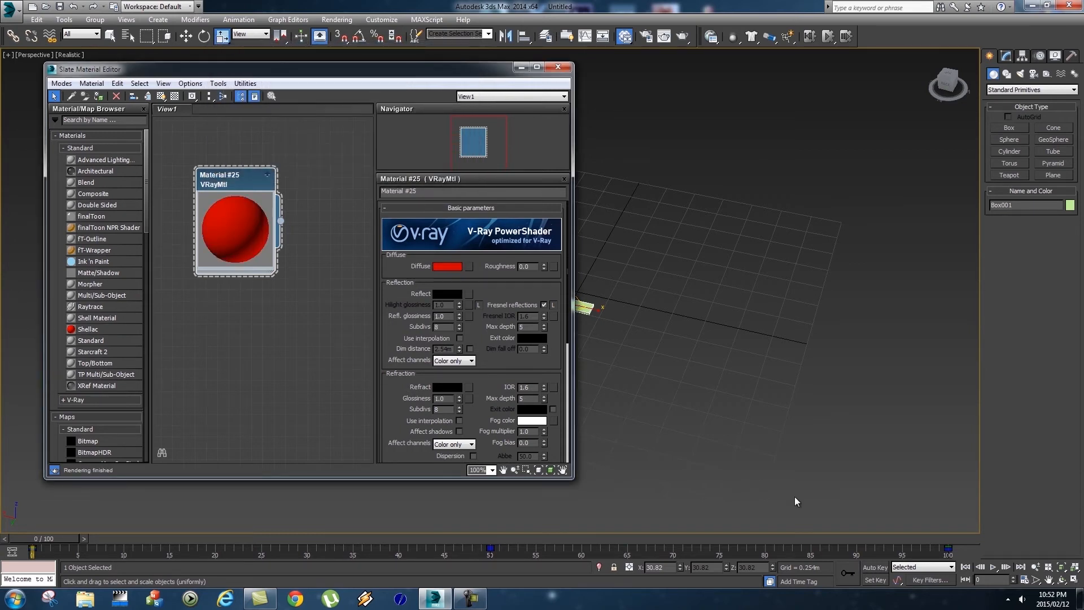
Step: With Auto Key on, key the material's diffuse colour to blue at frame 100, and turn Auto Key off
click(872, 567)
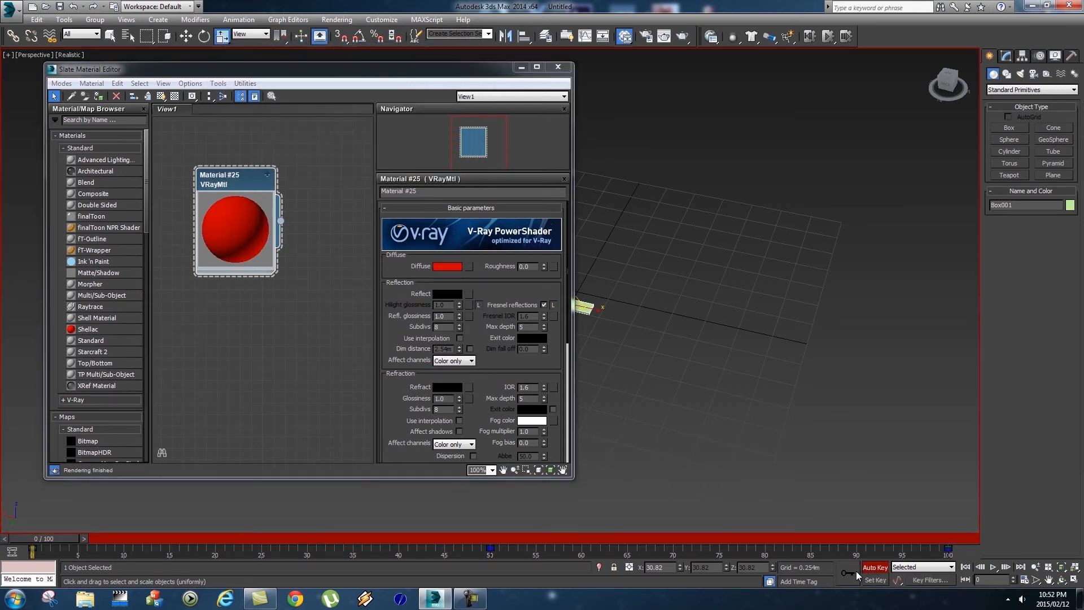
drag(50, 541, 955, 553)
key(r)
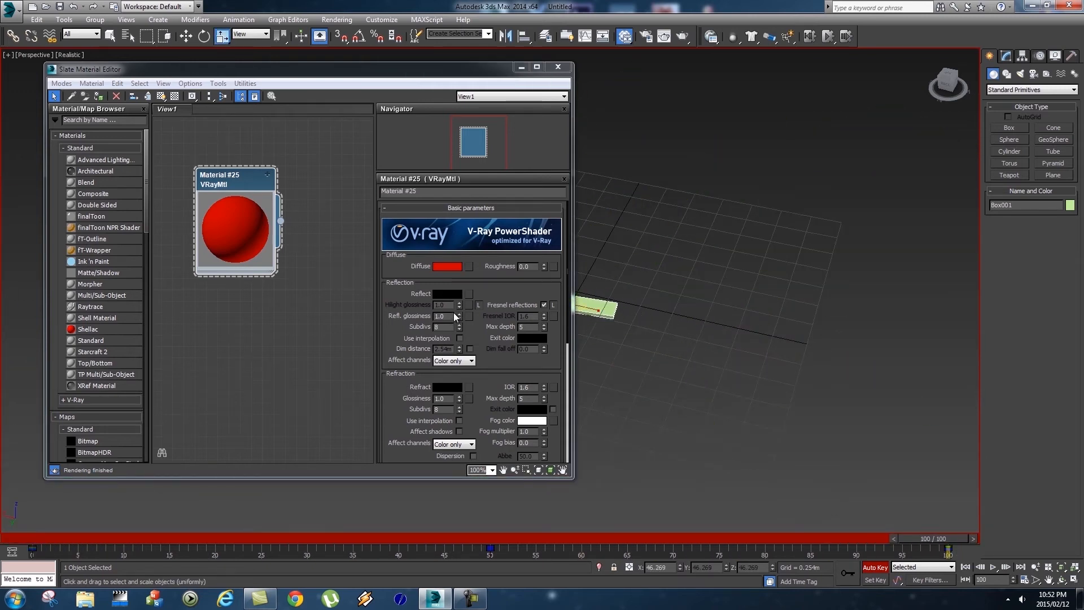
click(442, 266)
drag(295, 110, 286, 71)
click(416, 164)
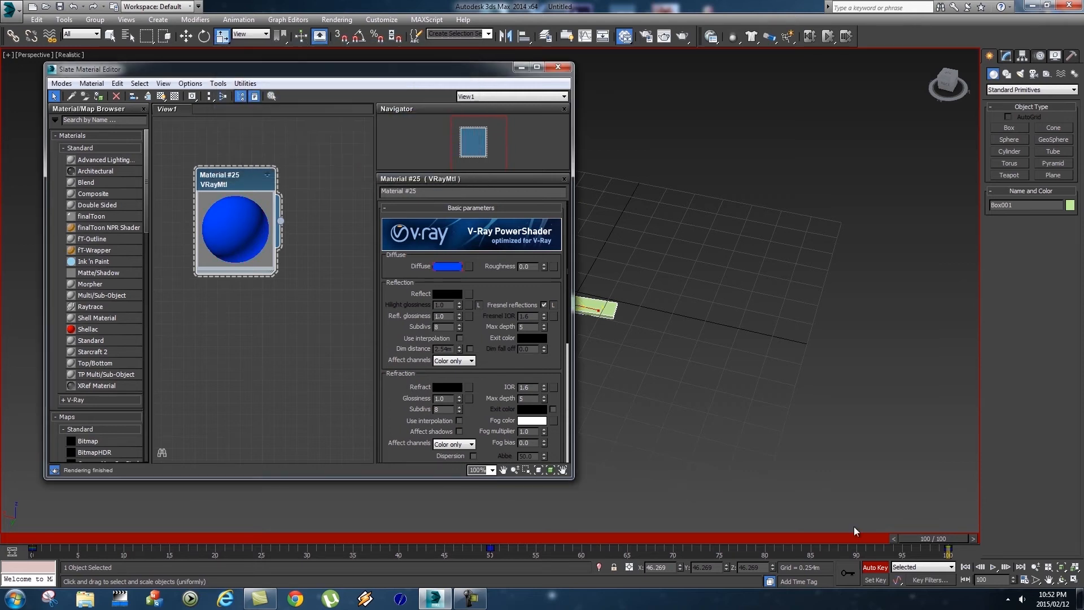
click(874, 568)
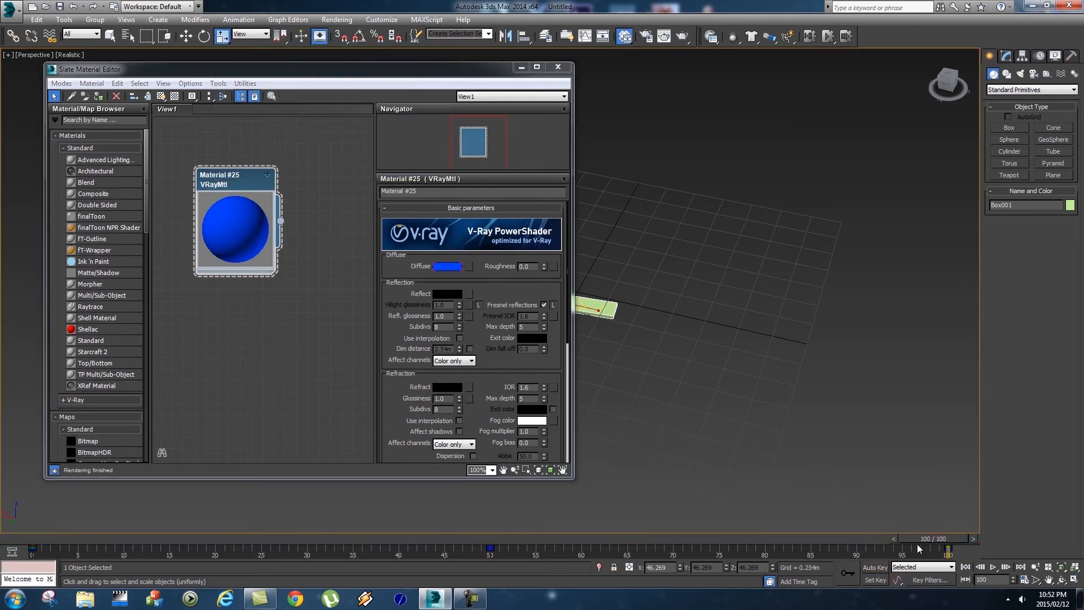
Step: Return the timeline to frame 0 and assign the animated VRayMtl material to the box in the viewport
drag(929, 538, 34, 537)
drag(339, 69, 209, 86)
drag(149, 238, 517, 293)
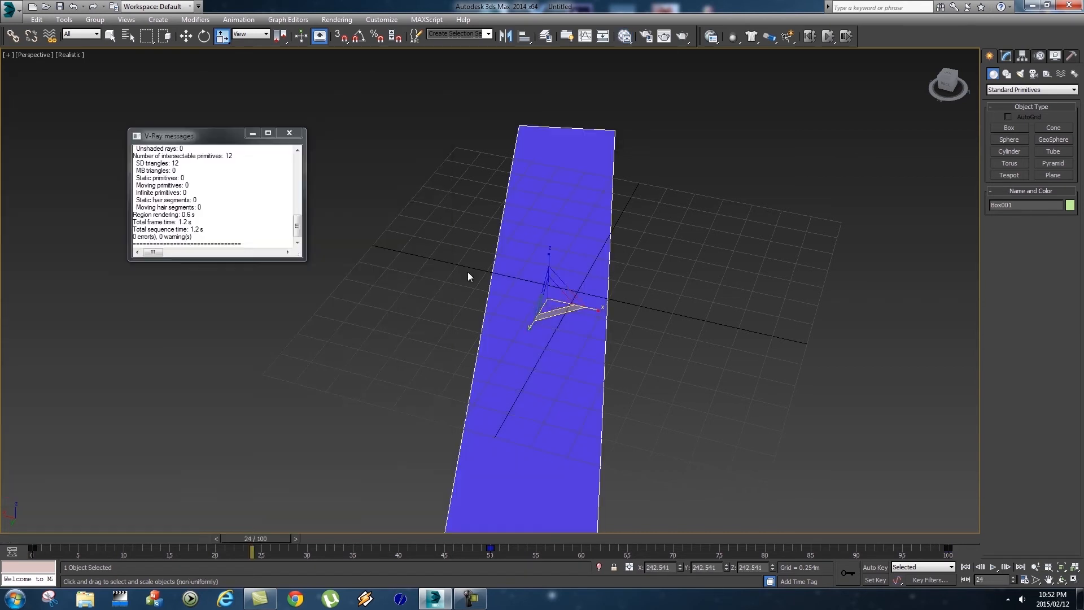
Step: Render frame 20 to check the box's animated colour, and close the V-Ray frame buffer
drag(266, 536, 239, 537)
click(336, 19)
click(344, 33)
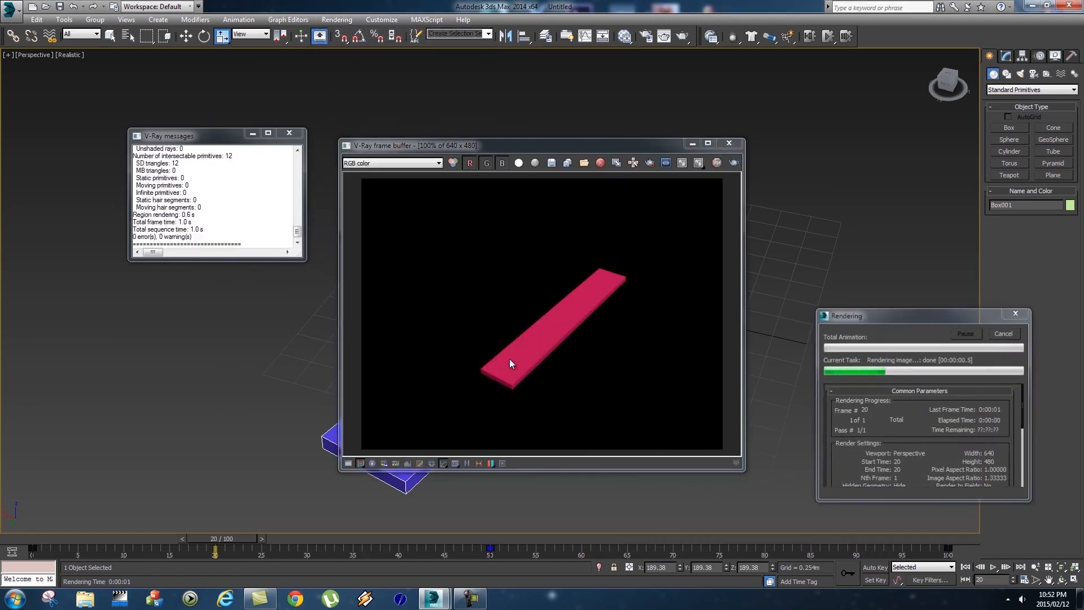
click(729, 145)
Step: Render frame 74 to compare the box's colour, and close the V-Ray frame buffer
drag(214, 538, 721, 536)
click(336, 19)
click(338, 29)
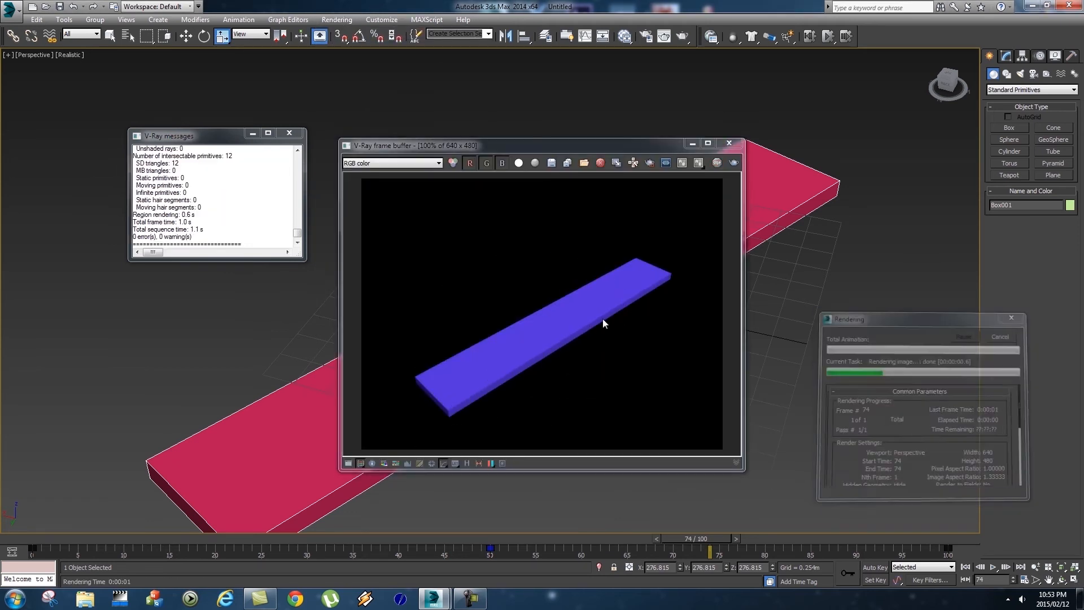
click(729, 143)
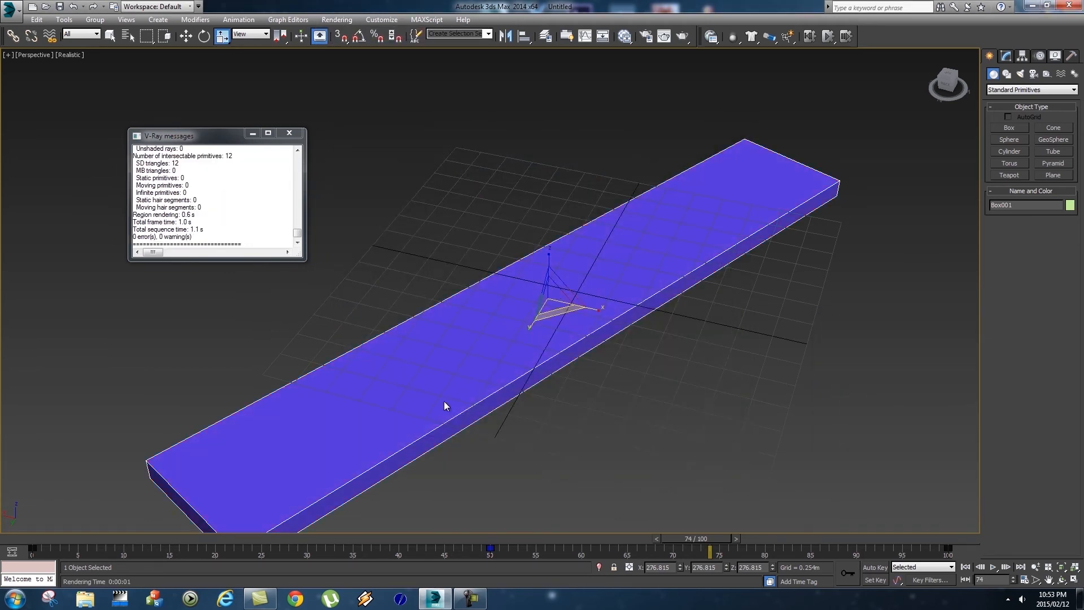
Step: Scrub the timeline with the Slate Material Editor open to preview the diffuse colour animation on the material node
drag(698, 538, 436, 534)
key(m)
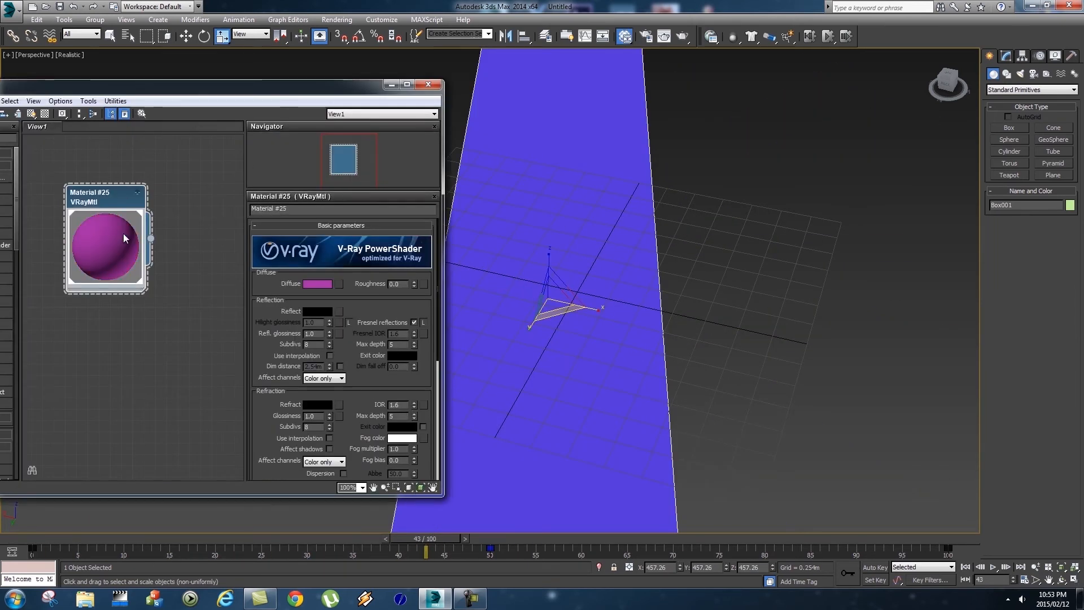
drag(179, 85, 262, 59)
drag(446, 544, 671, 543)
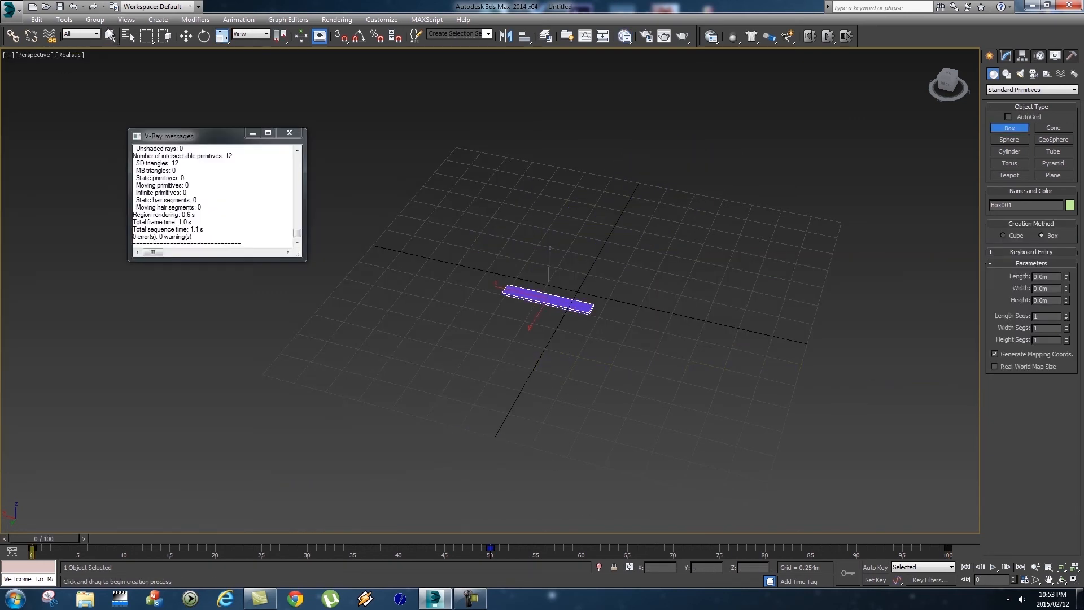
Step: Replace the box with a sphere of about 0.34 m radius at the centre of the grid
key(Delete)
click(284, 133)
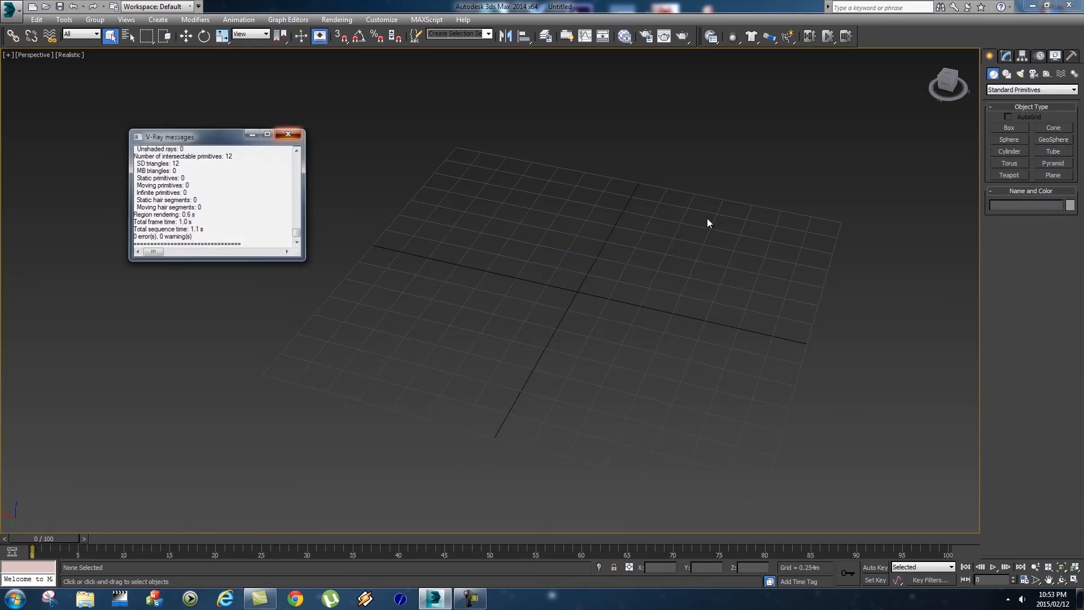
click(1009, 140)
drag(581, 296, 600, 302)
alt+middle_drag(676, 401, 631, 407)
drag(1059, 278, 1060, 228)
right_click(1061, 228)
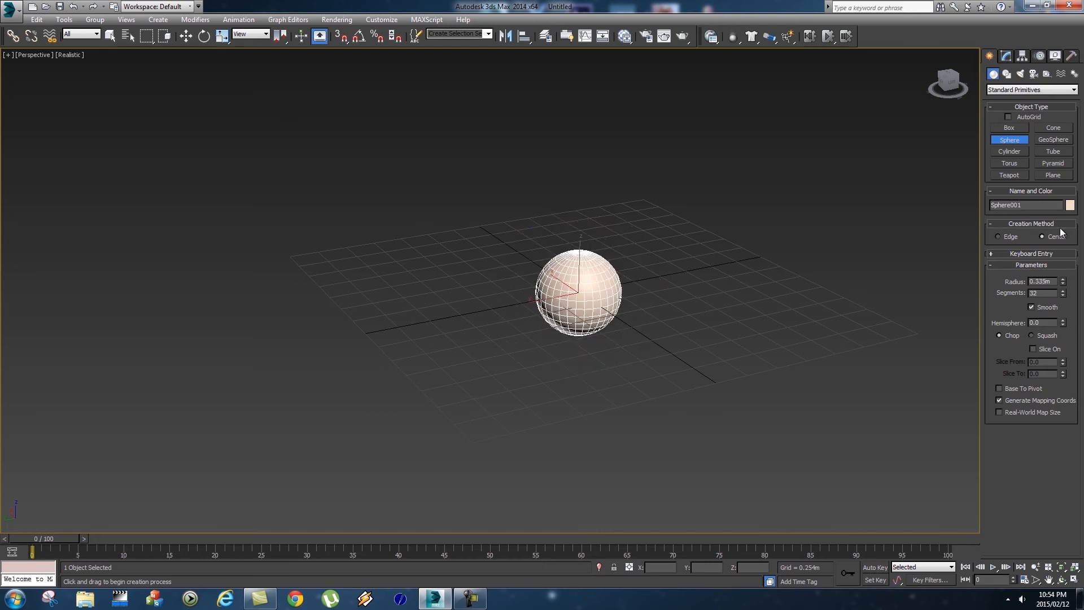
Step: Turn on Auto Key and key the sphere's radius at 2 m on frame 50
click(876, 567)
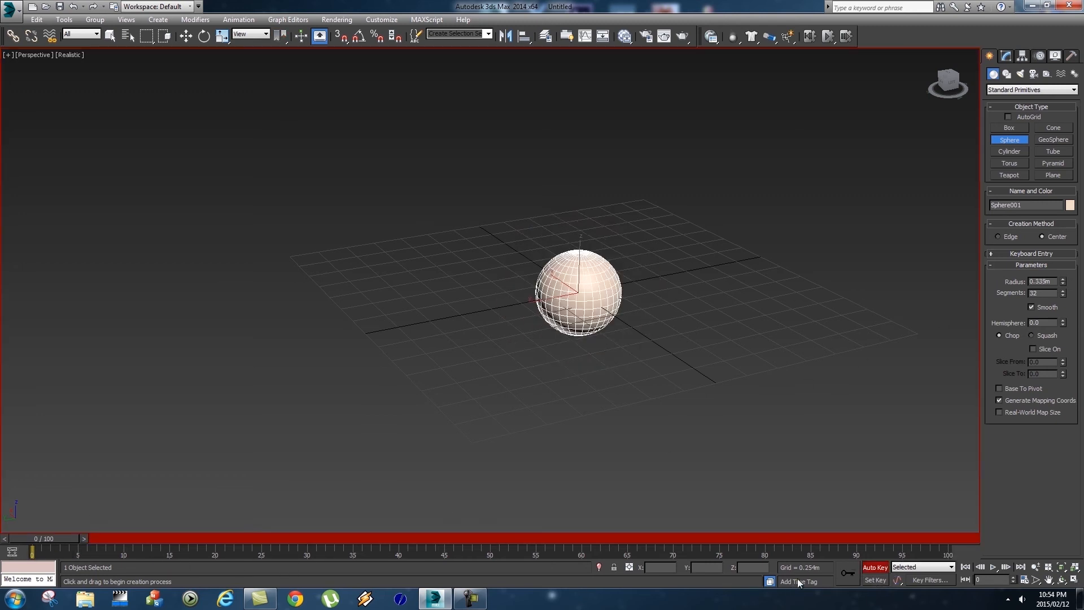
drag(55, 537, 505, 541)
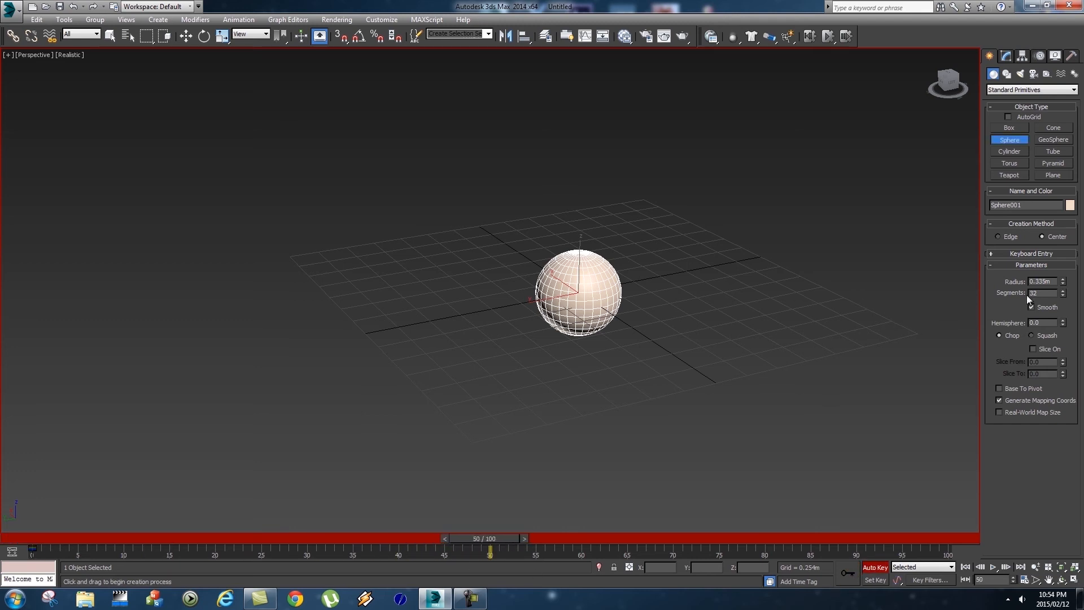
drag(1054, 281, 1002, 281)
text(5)
key(Return)
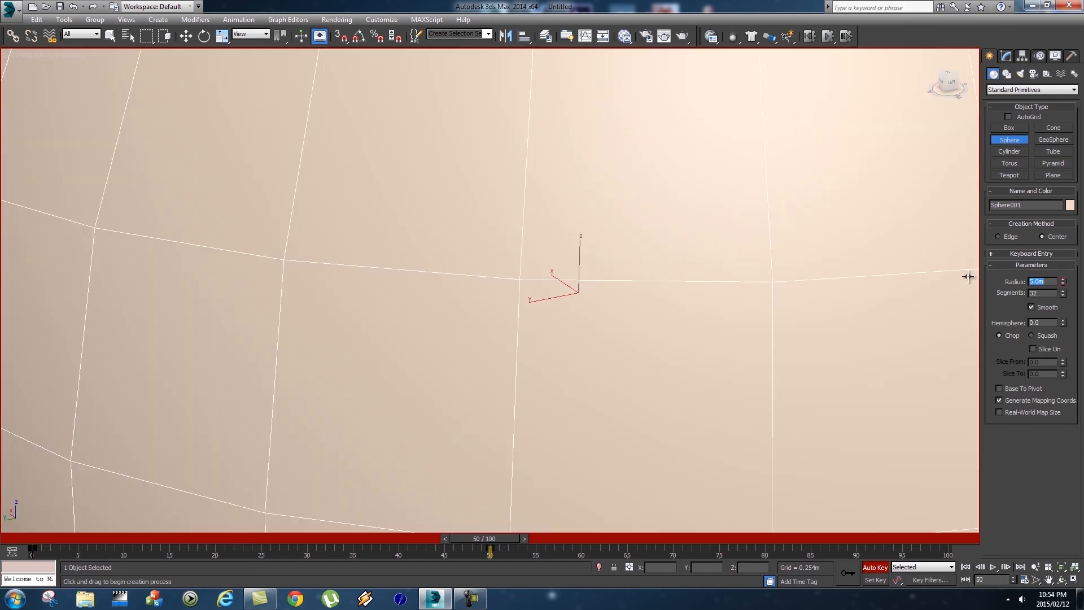
key(Return)
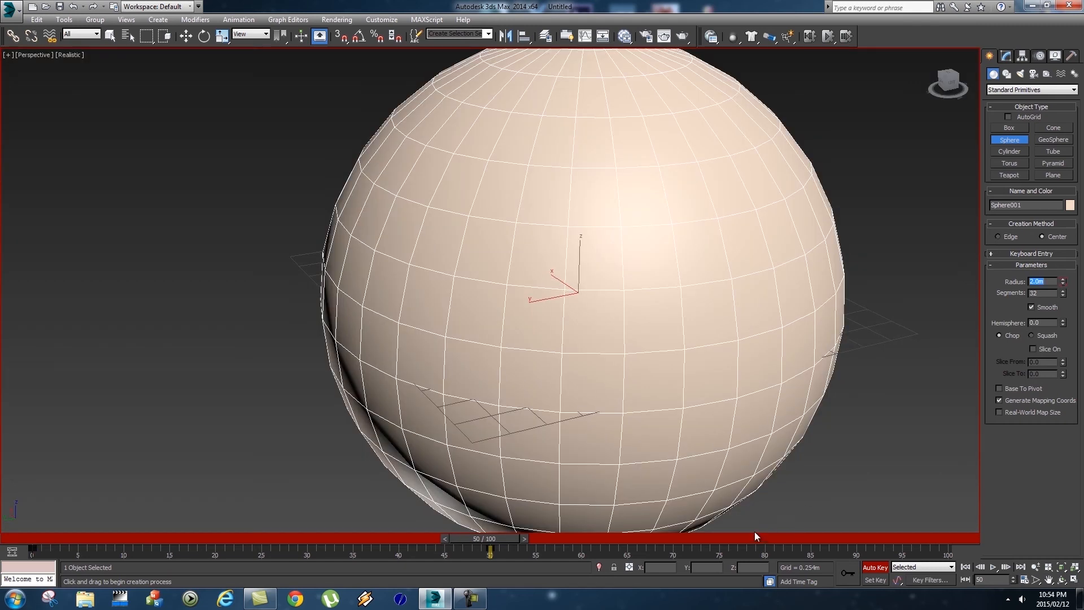
Step: Key the sphere's radius at 0.5 m on frame 100 and turn Auto Key off
drag(510, 546, 959, 547)
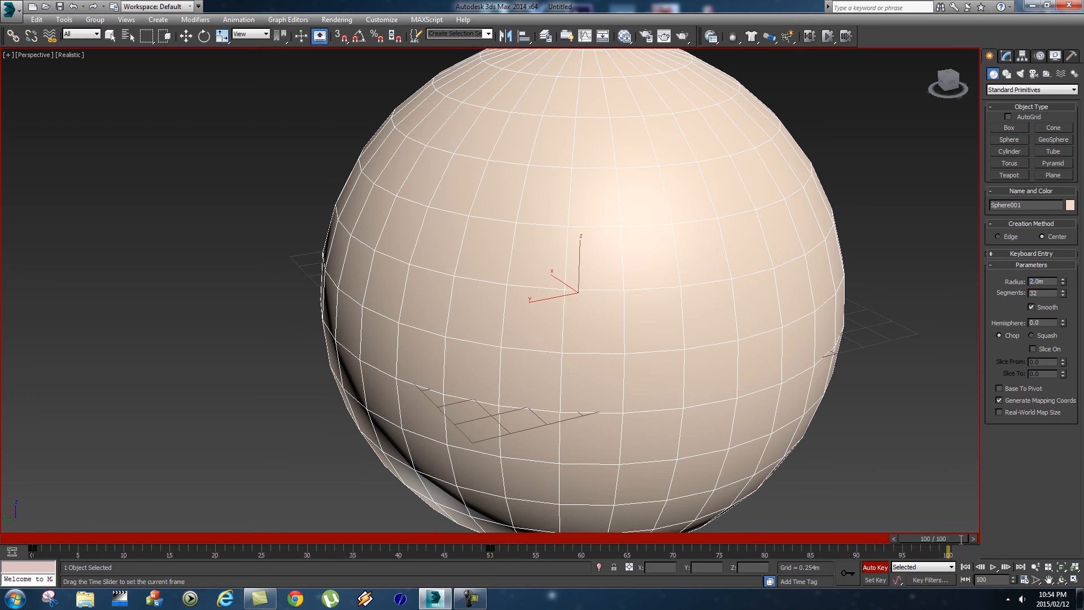
text(0.5)
key(Return)
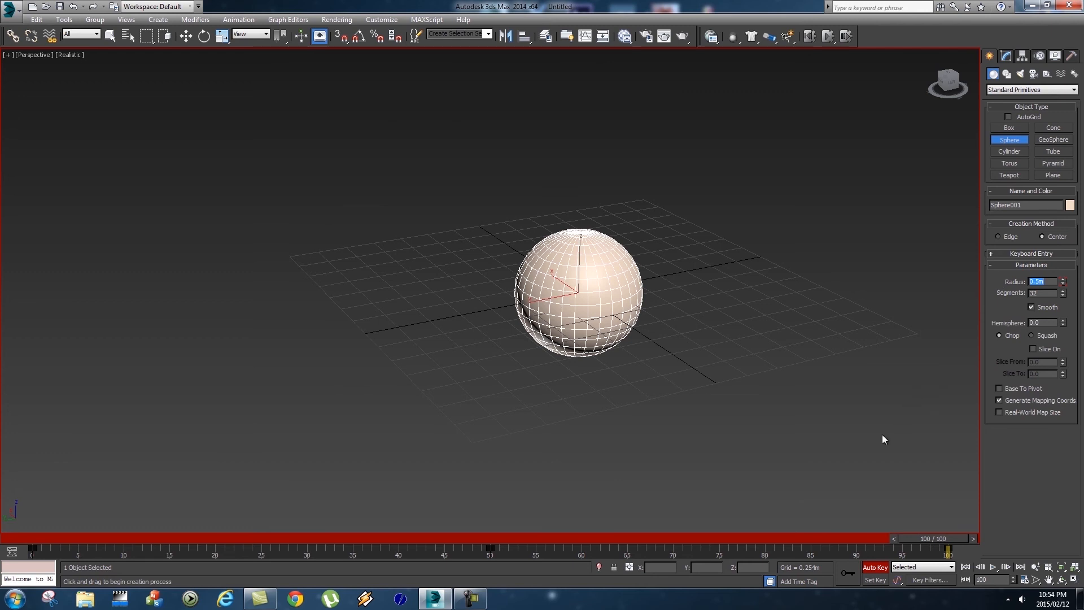
click(873, 566)
Step: Scrub the timeline back to frame 0 and forward to frame 100 to review the sphere's radius animation
drag(928, 539, 402, 525)
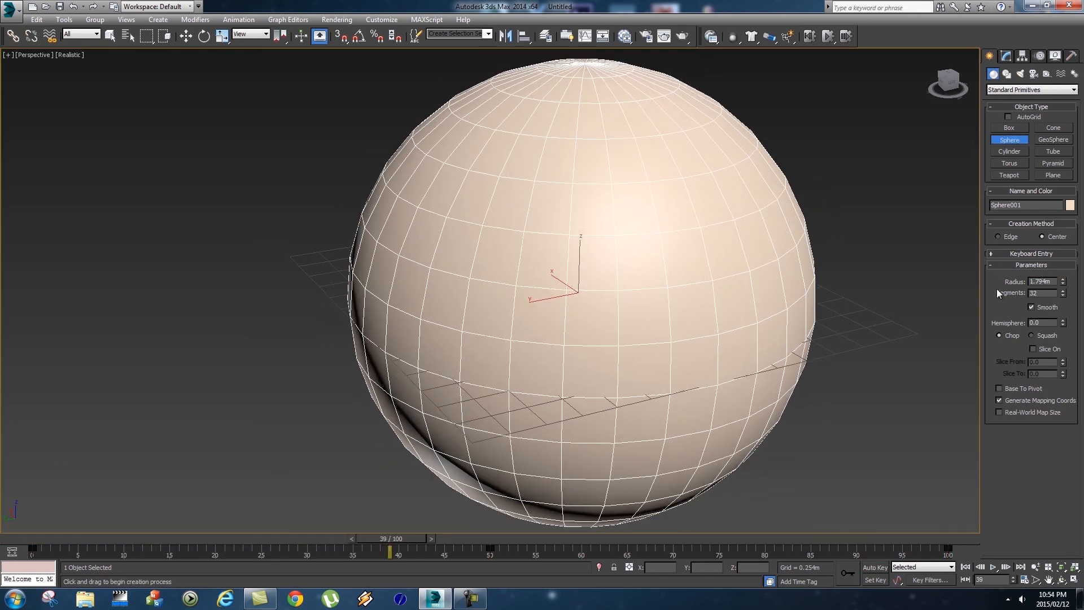
drag(385, 541, 40, 539)
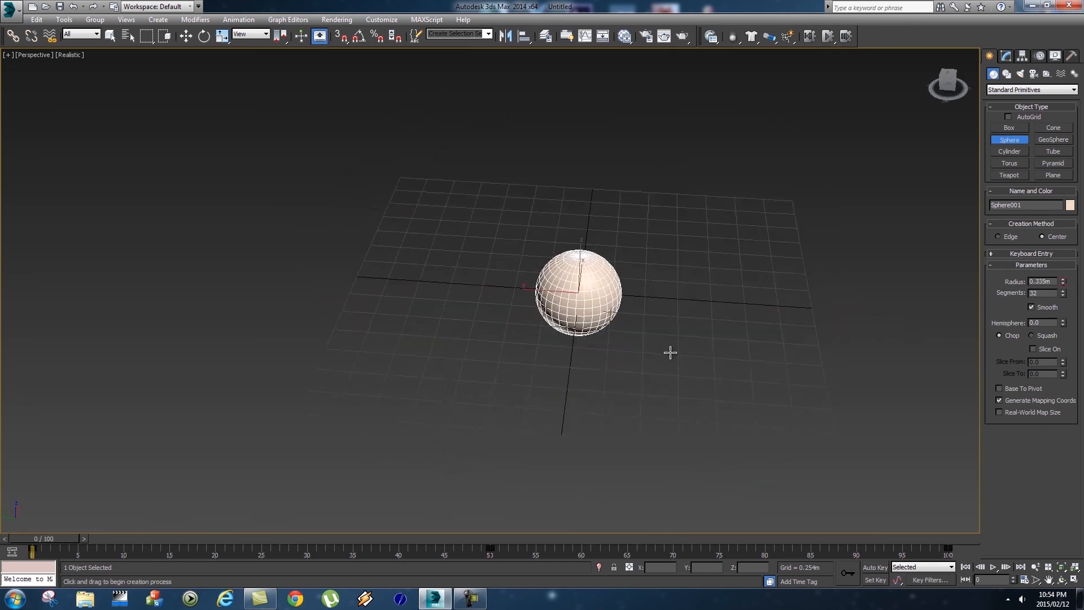
alt+middle_drag(549, 368, 622, 350)
drag(66, 535, 956, 533)
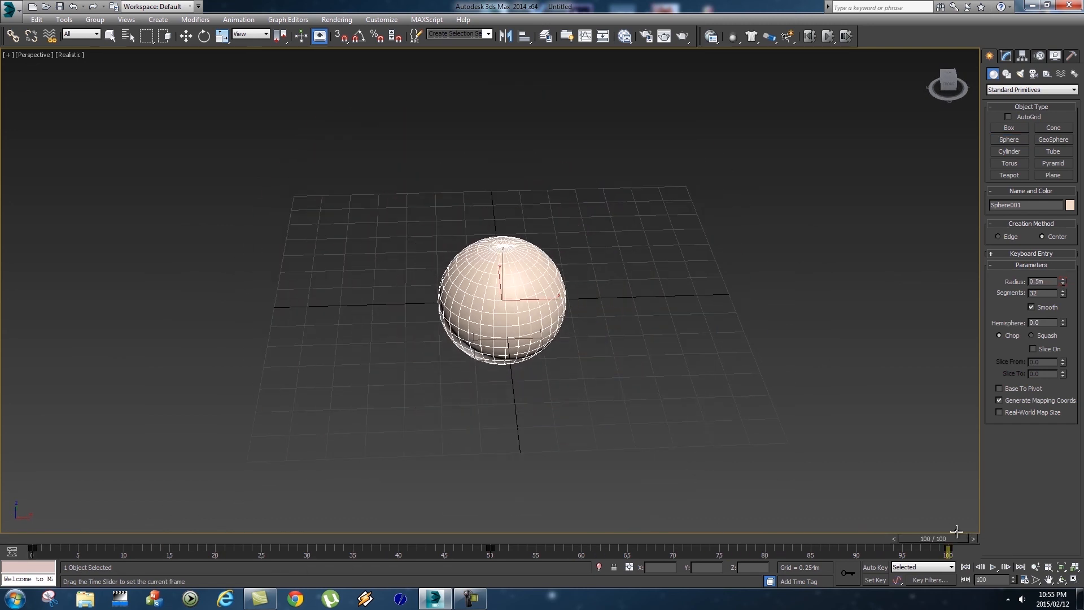